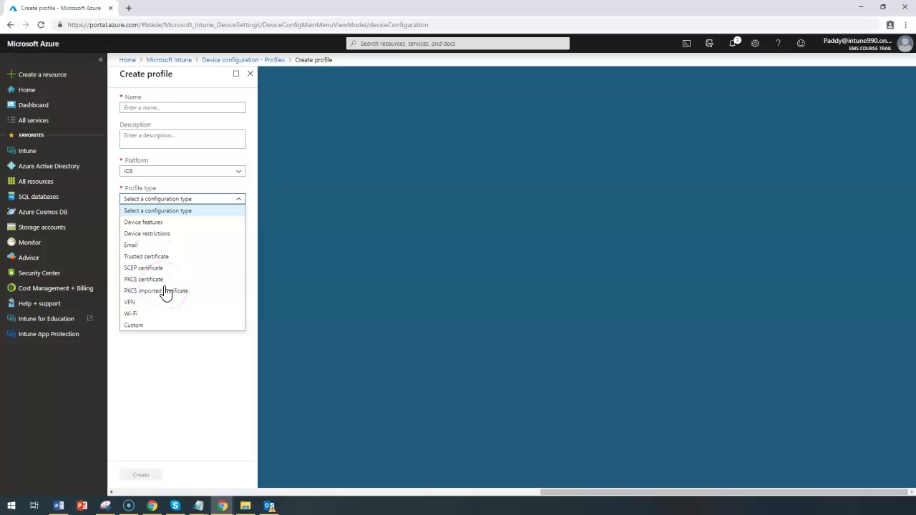
# Discard the unfinished iOS profile and return to the Microsoft Intune overview.
pyautogui.click(444, 330)
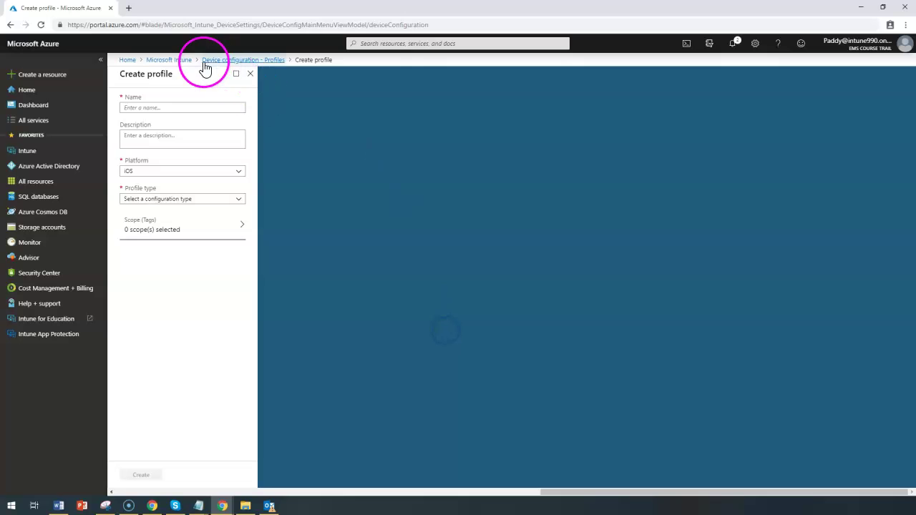
pyautogui.click(158, 60)
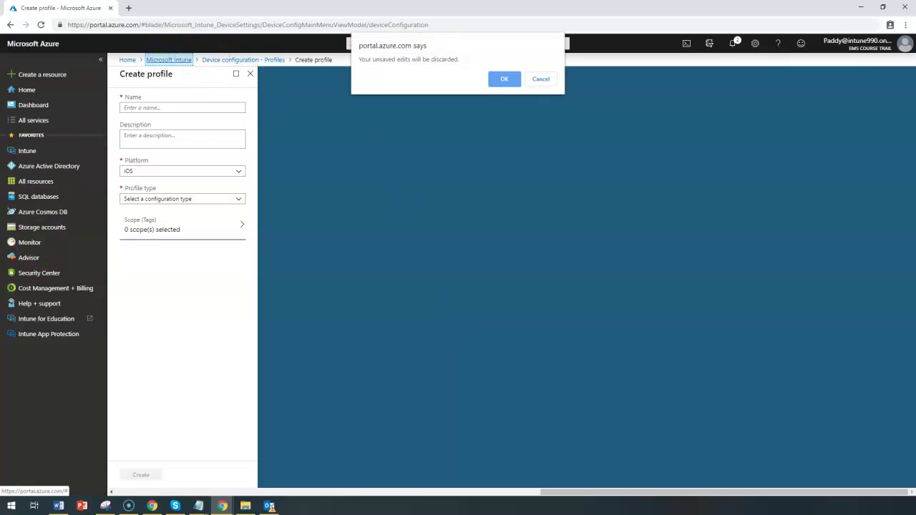
pyautogui.click(504, 79)
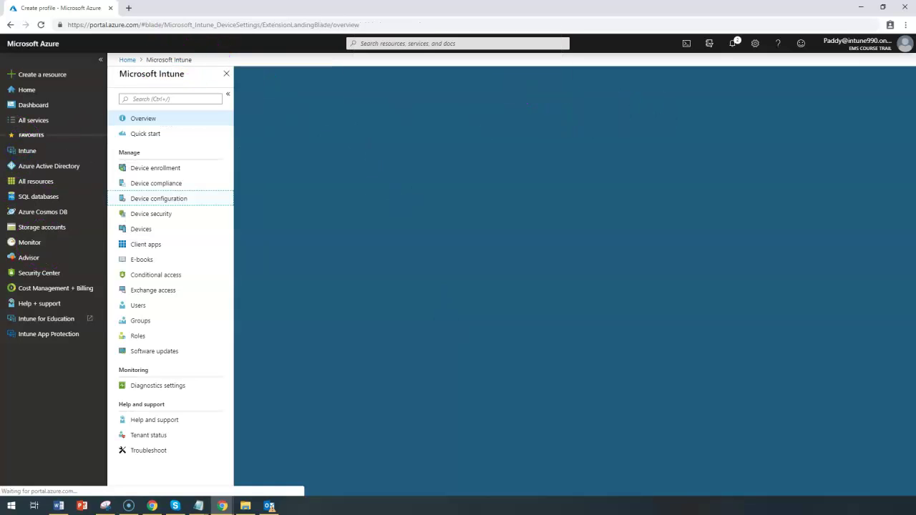
# Start a new profile from Device configuration > Profiles > Create profile.
pyautogui.click(174, 199)
pyautogui.click(140, 152)
pyautogui.click(273, 97)
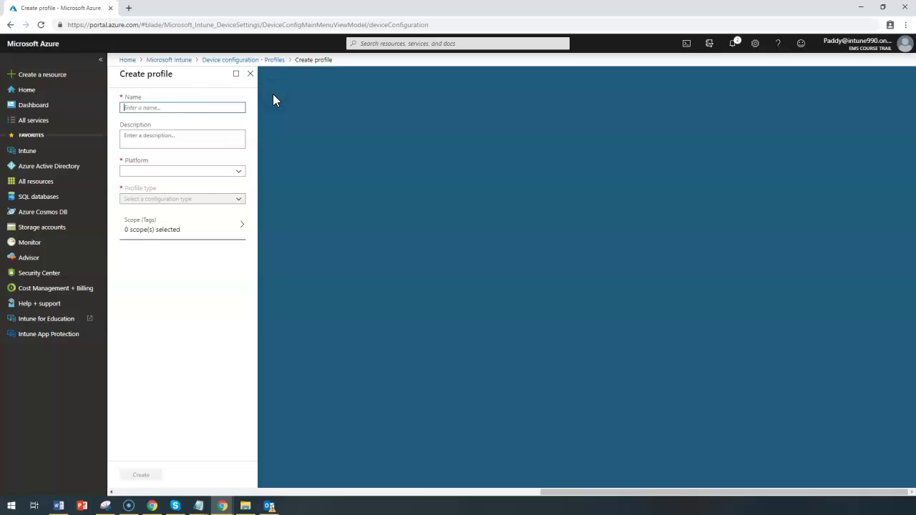
# Name the profile 'Certificates' and, after briefly trying iOS, set platform to Windows 10 and later.
pyautogui.write('C')
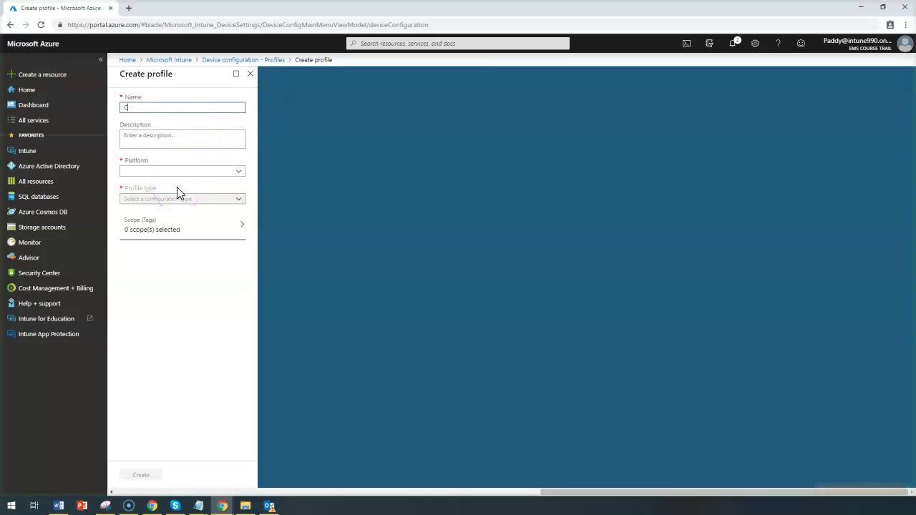
pyautogui.write('ertificates')
pyautogui.click(187, 173)
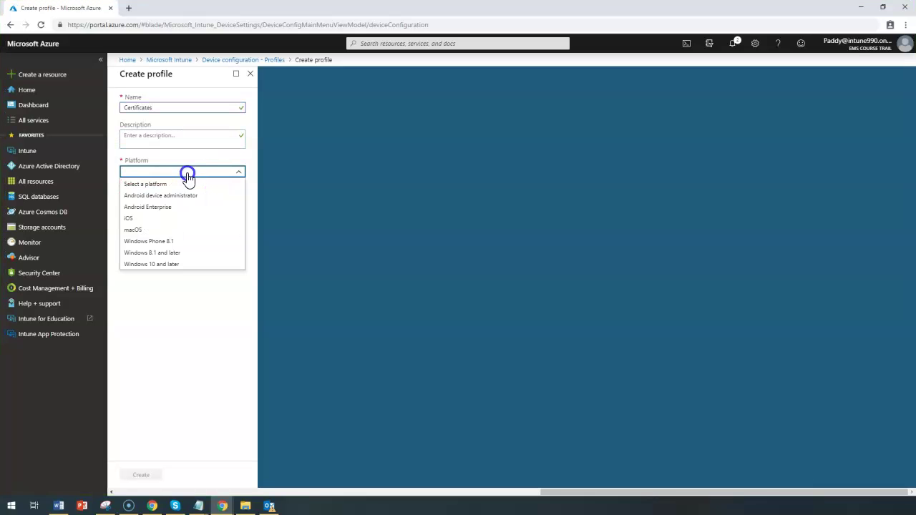
pyautogui.click(129, 219)
pyautogui.click(173, 204)
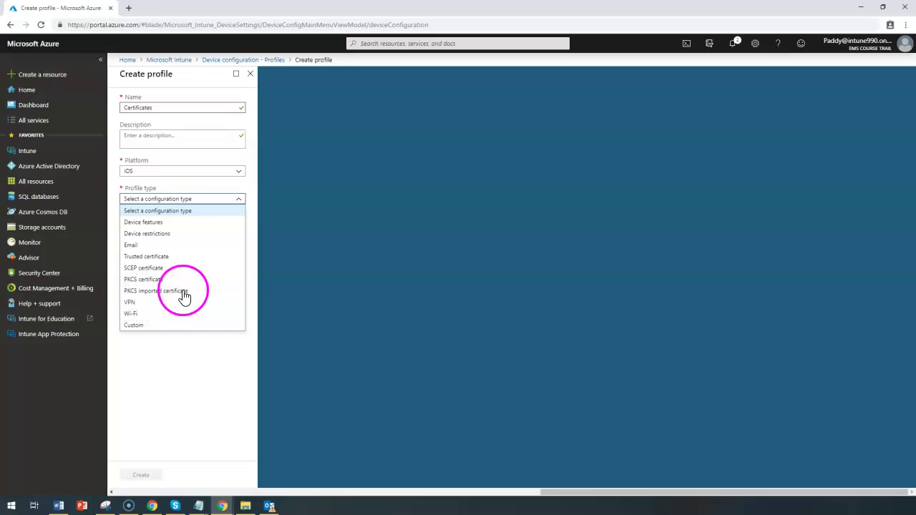
pyautogui.click(168, 173)
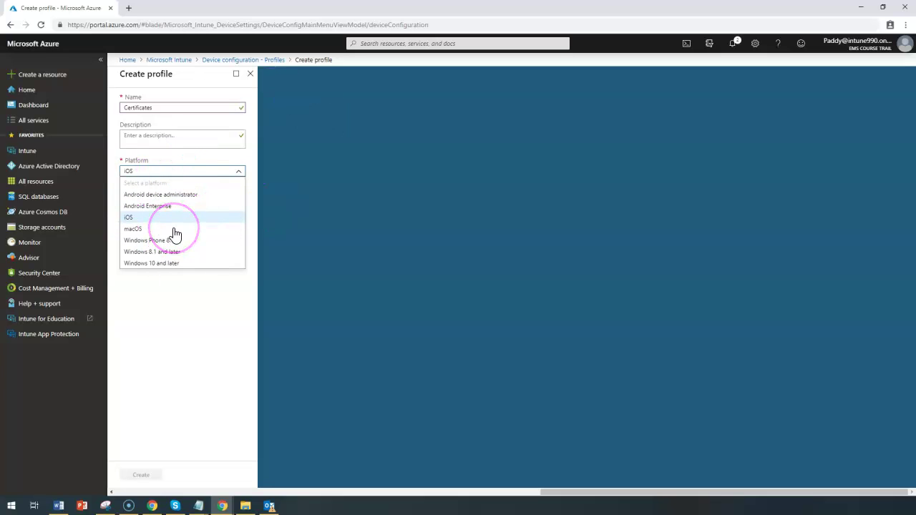
pyautogui.click(174, 265)
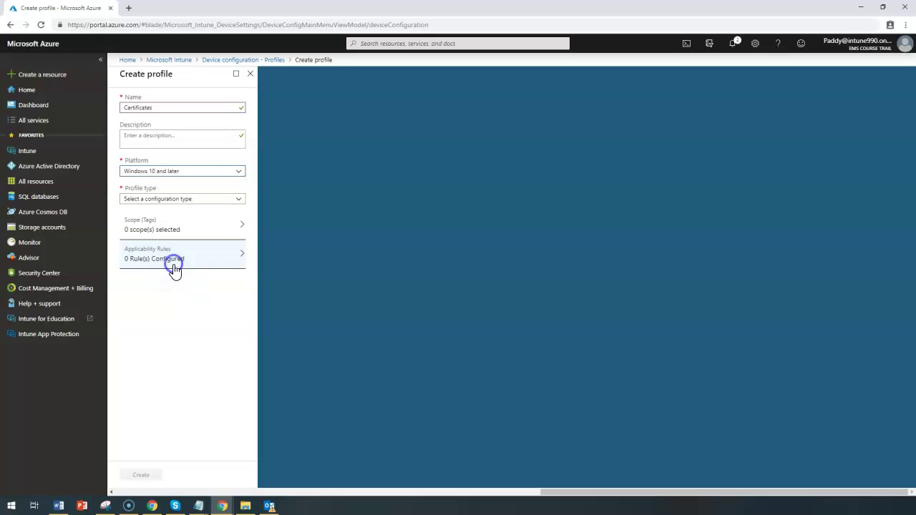
pyautogui.click(171, 199)
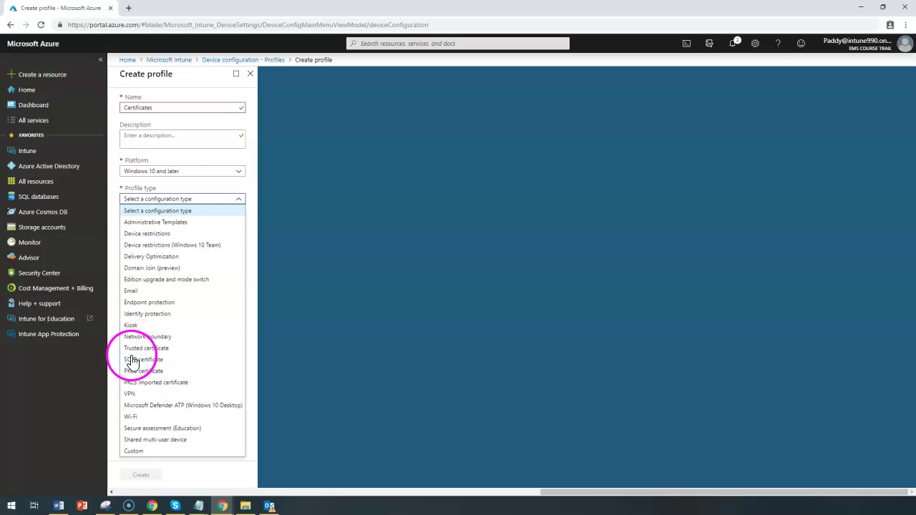
# Switch the platform back to iOS and choose the Trusted certificate profile type.
pyautogui.click(191, 175)
pyautogui.click(143, 218)
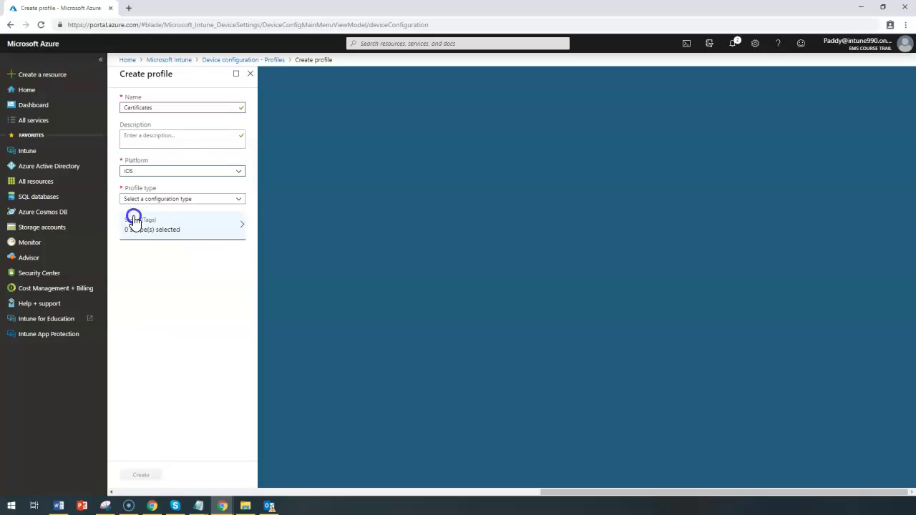
pyautogui.click(157, 203)
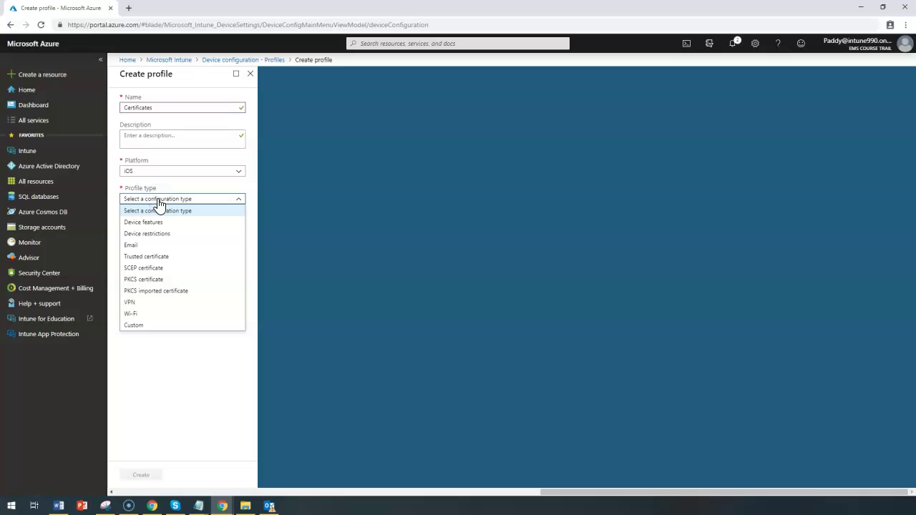
pyautogui.click(153, 259)
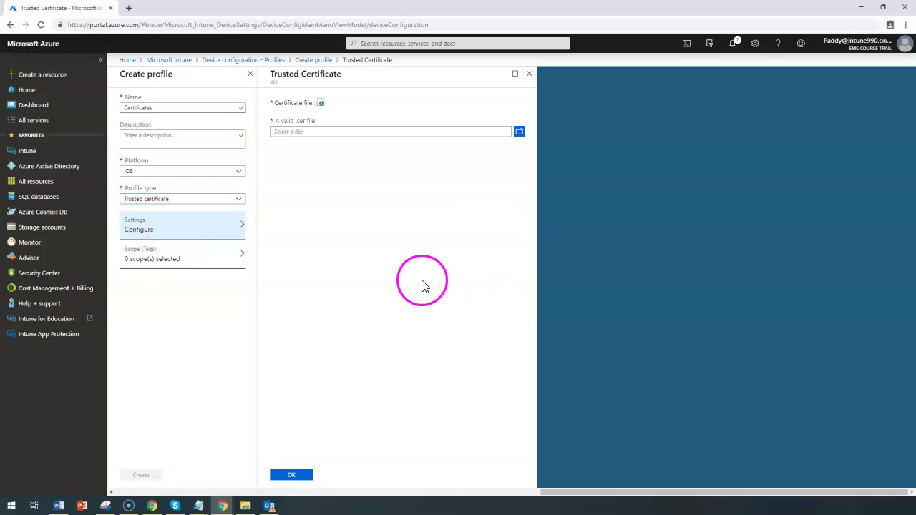
# Upload 1.cer as the trusted certificate and save the Trusted Certificate settings.
pyautogui.click(519, 133)
pyautogui.click(182, 102)
pyautogui.doubleClick(183, 102)
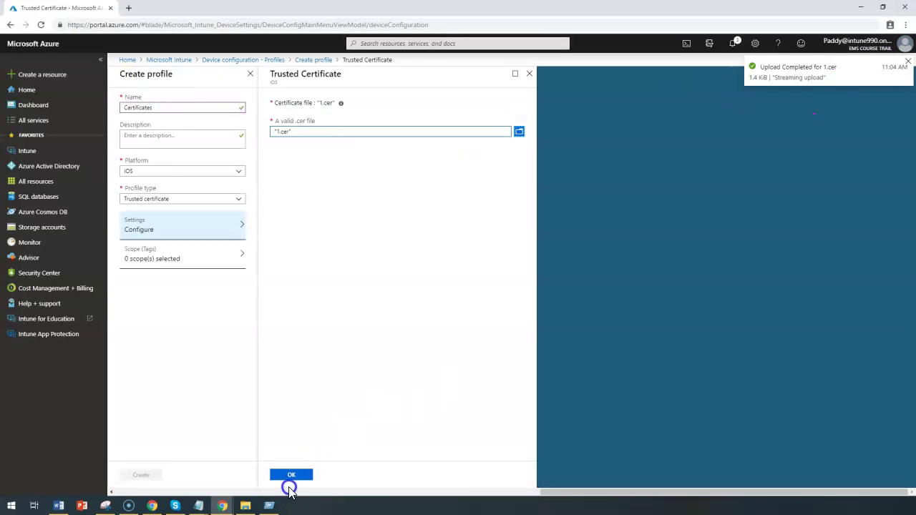
pyautogui.click(290, 481)
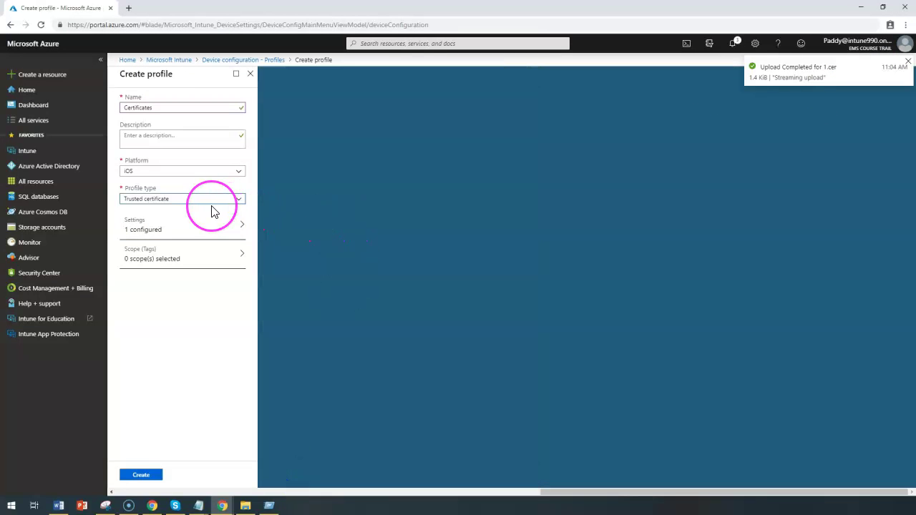
# Change the profile type to PKCS imported certificate, reopen the type list, then open the Start menu.
pyautogui.click(164, 207)
pyautogui.click(155, 290)
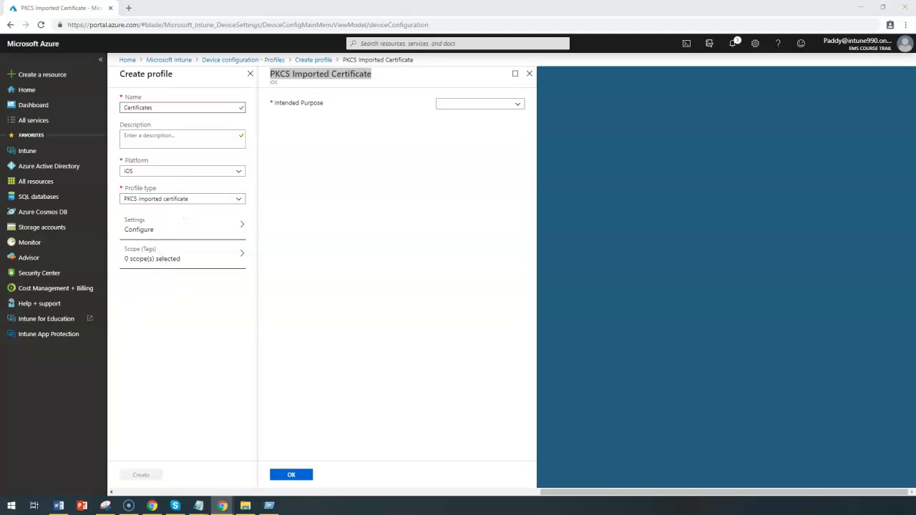
pyautogui.click(179, 198)
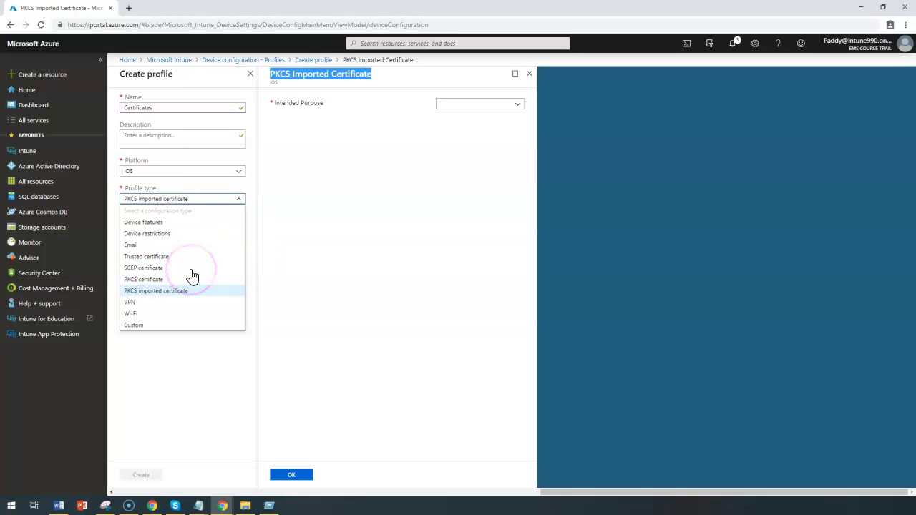
pyautogui.click(19, 500)
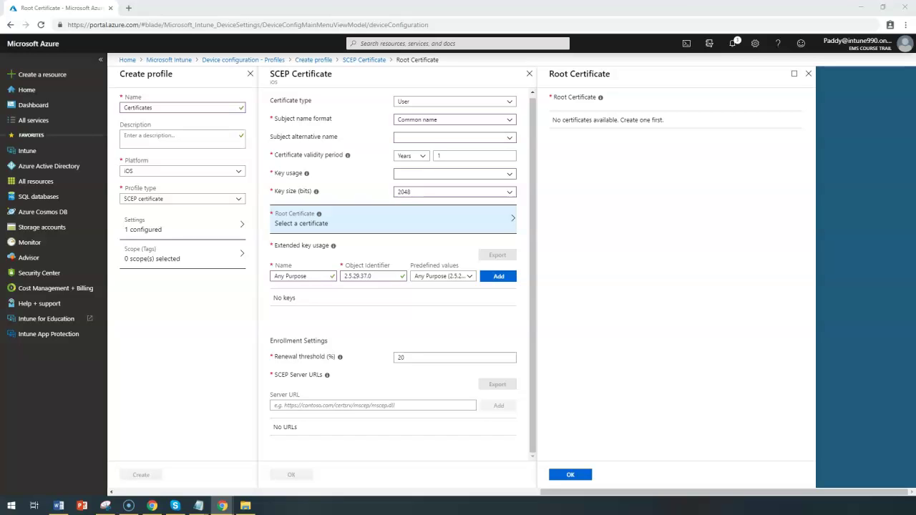
# Review the certificate type and extended key usage options, keeping certificate type User.
pyautogui.click(421, 102)
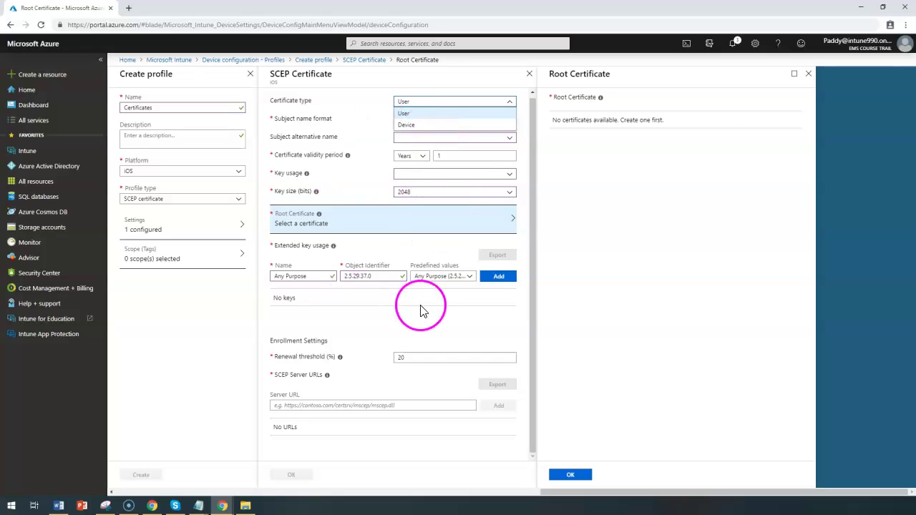
pyautogui.click(440, 276)
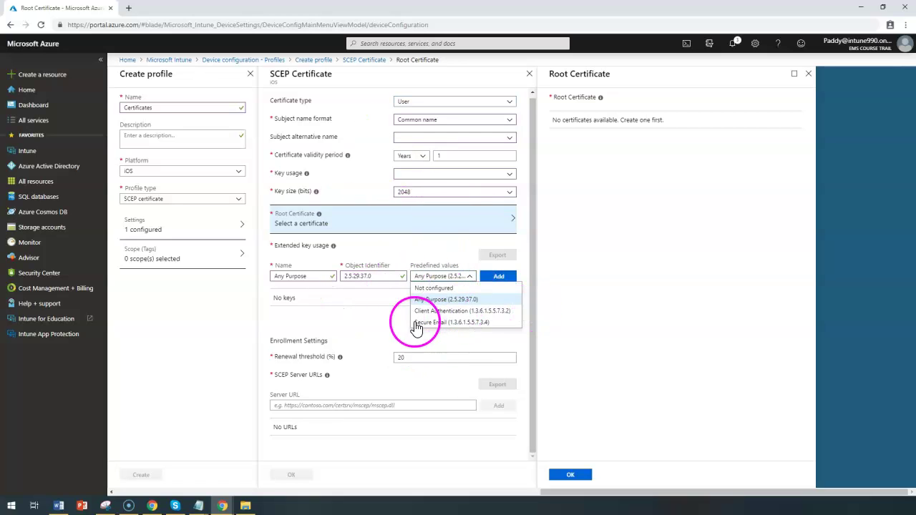
pyautogui.click(335, 309)
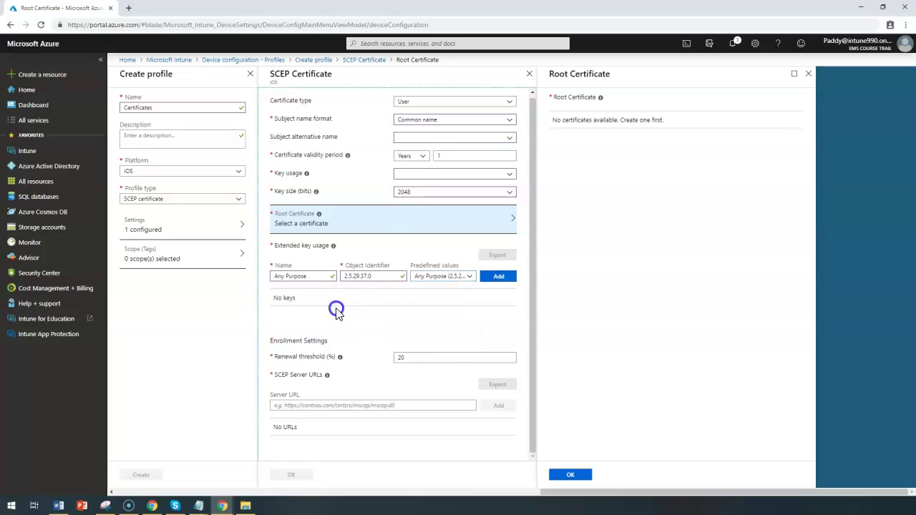
pyautogui.click(416, 101)
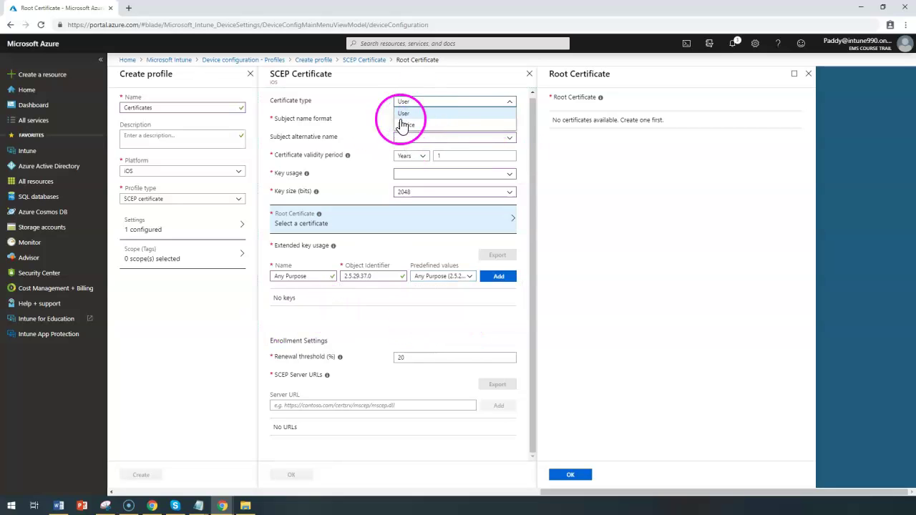
pyautogui.click(350, 133)
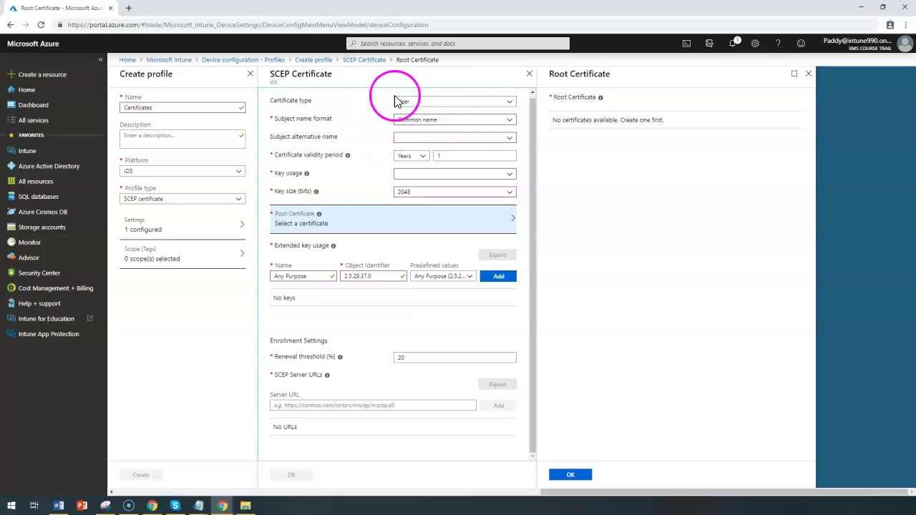
# Keep Common name as subject name format and add Email address and UPN alternative names.
pyautogui.click(512, 119)
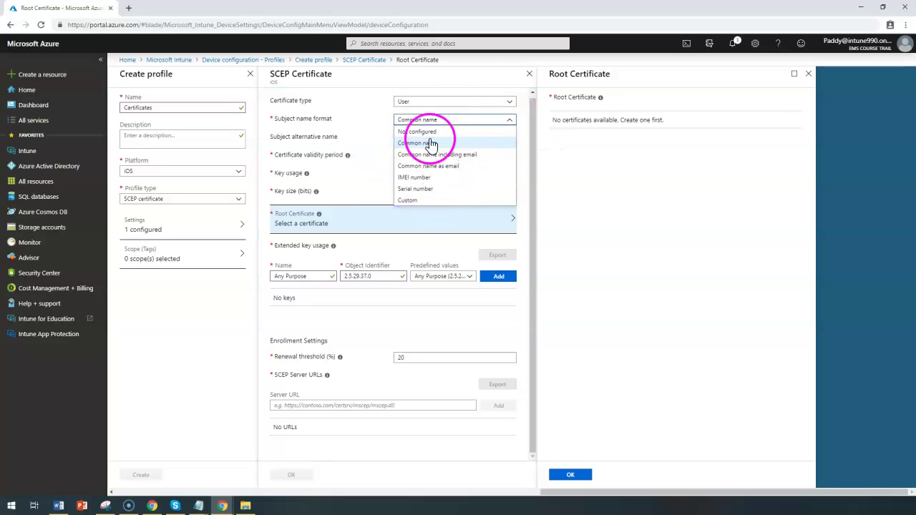
pyautogui.click(334, 139)
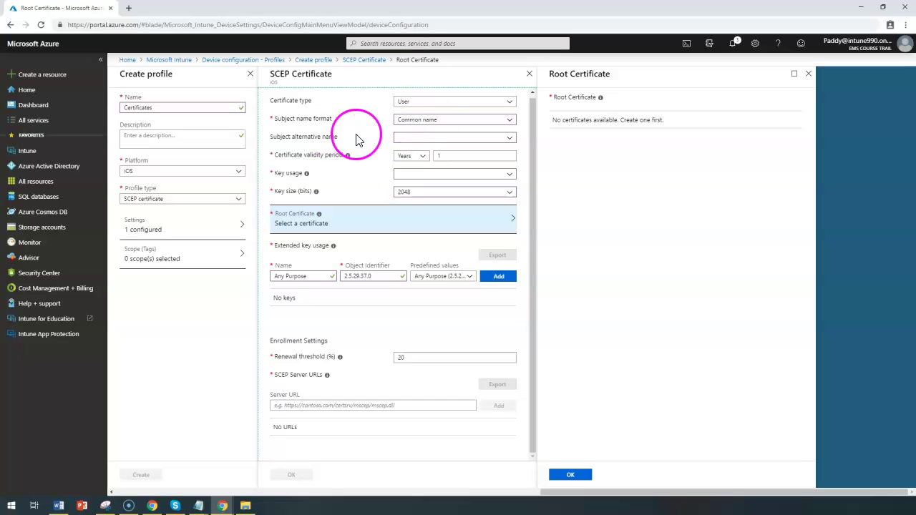
pyautogui.click(428, 140)
pyautogui.click(465, 161)
pyautogui.click(450, 151)
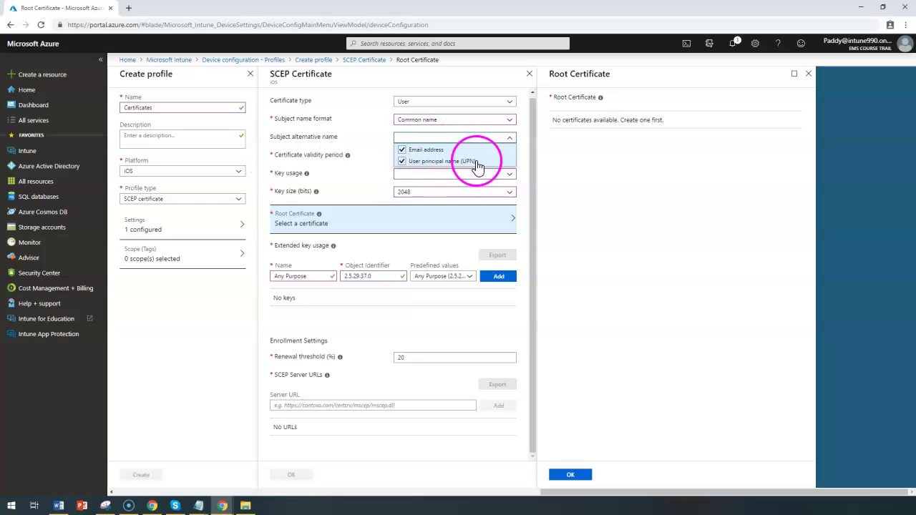
pyautogui.click(360, 157)
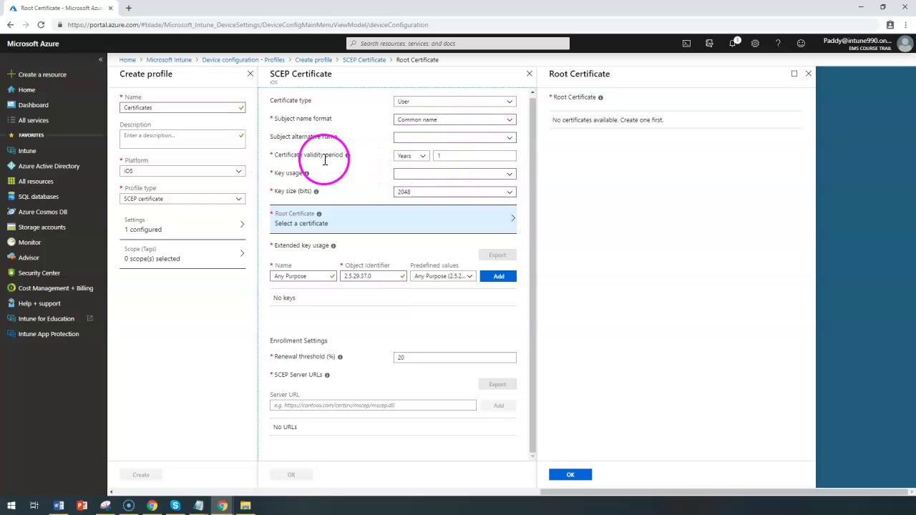
# Review the key size setting and bring up the profile type list.
pyautogui.click(277, 177)
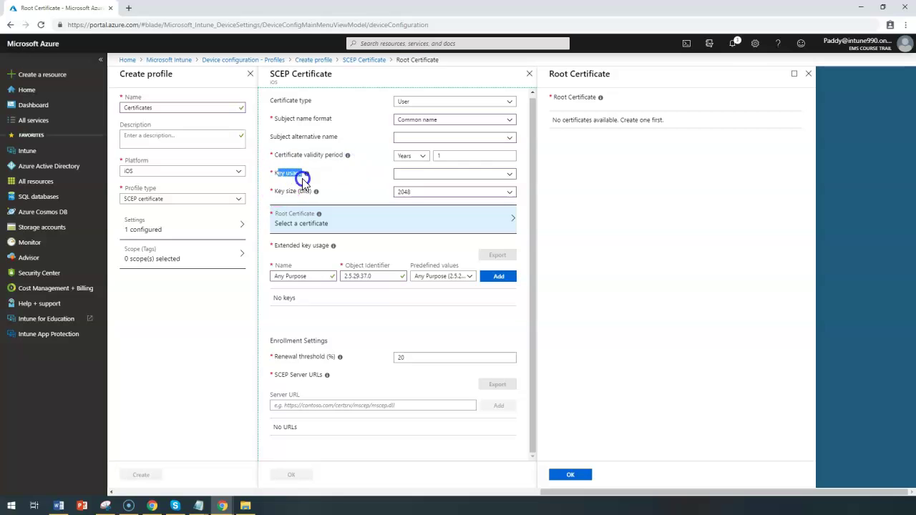
pyautogui.moveTo(283, 192); pyautogui.dragTo(312, 192)
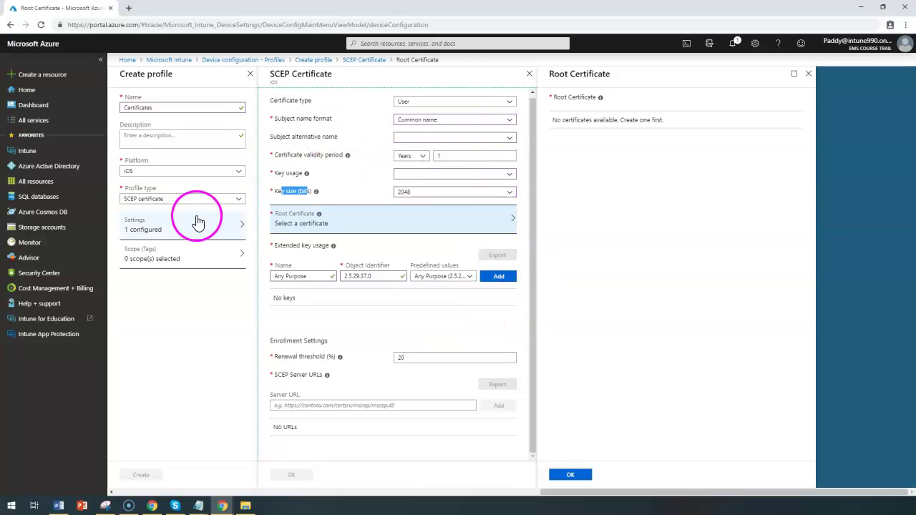
pyautogui.click(163, 198)
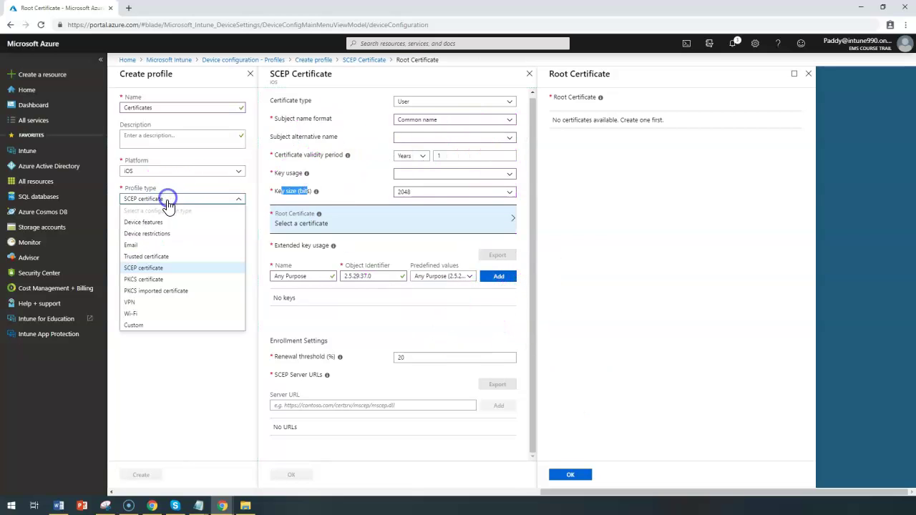
# Switch the profile type to PKCS certificate and view the PKCS Certificate blade.
pyautogui.click(143, 280)
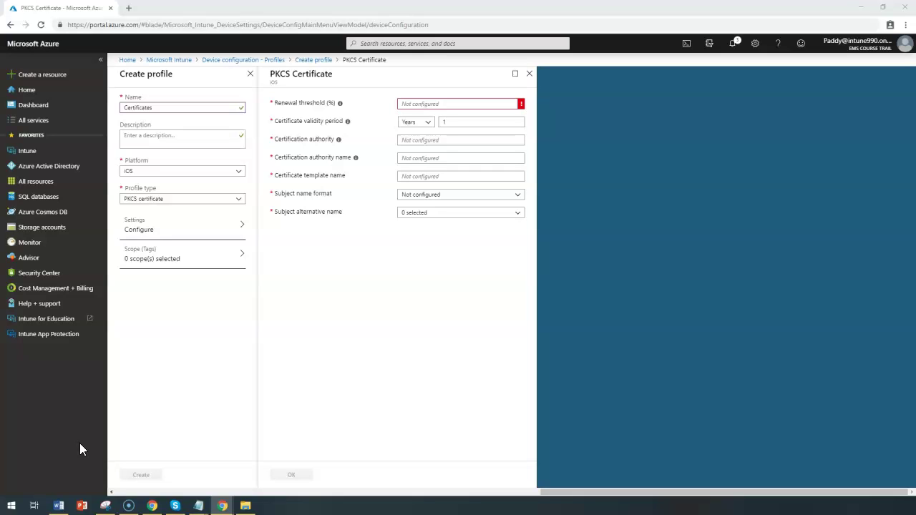
pyautogui.click(197, 344)
pyautogui.moveTo(410, 62); pyautogui.dragTo(296, 61)
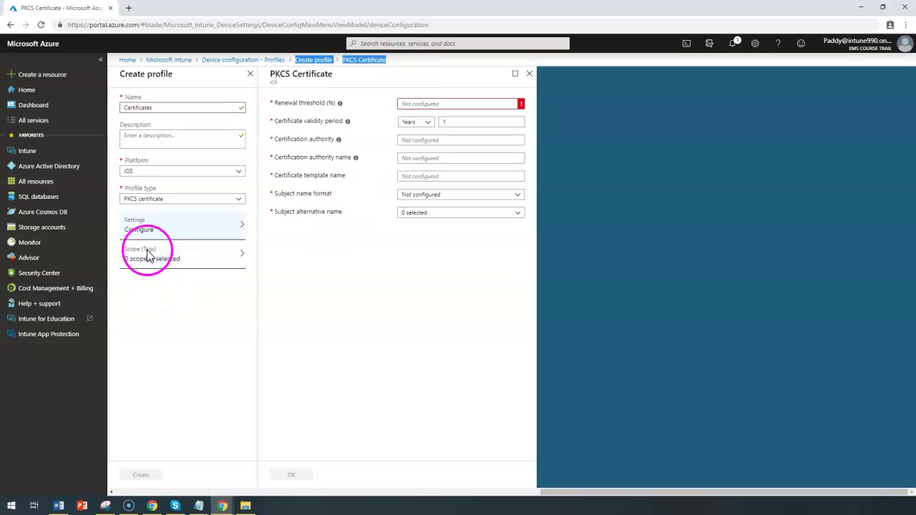
# Review the renewal threshold, validity period, certification authority and CA name settings.
pyautogui.click(150, 199)
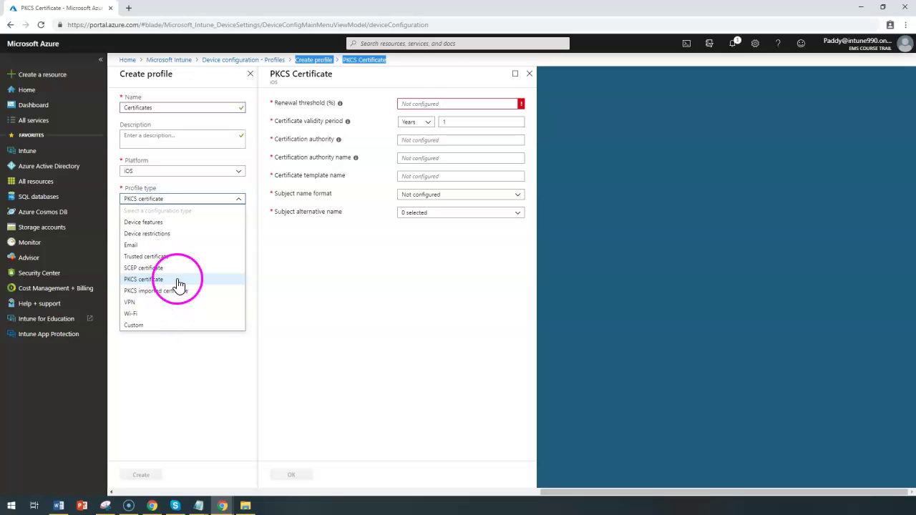
pyautogui.click(153, 282)
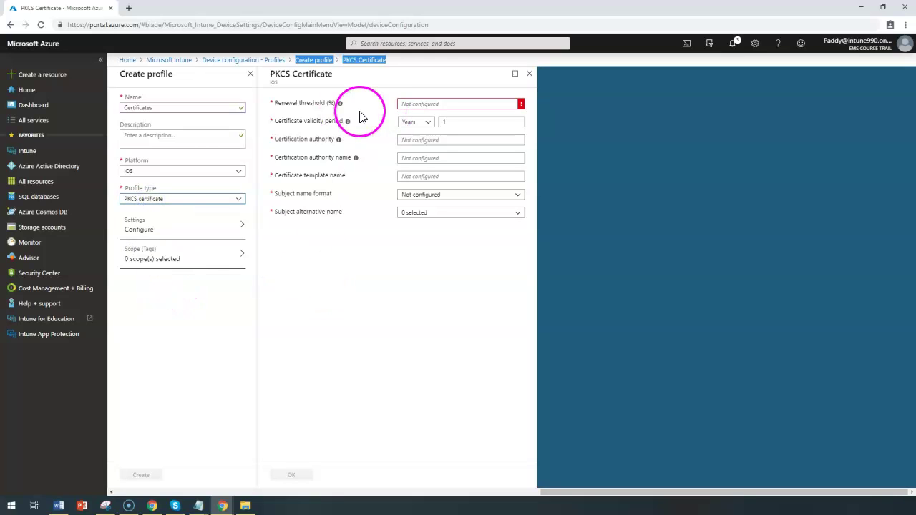
pyautogui.moveTo(282, 103); pyautogui.dragTo(330, 103)
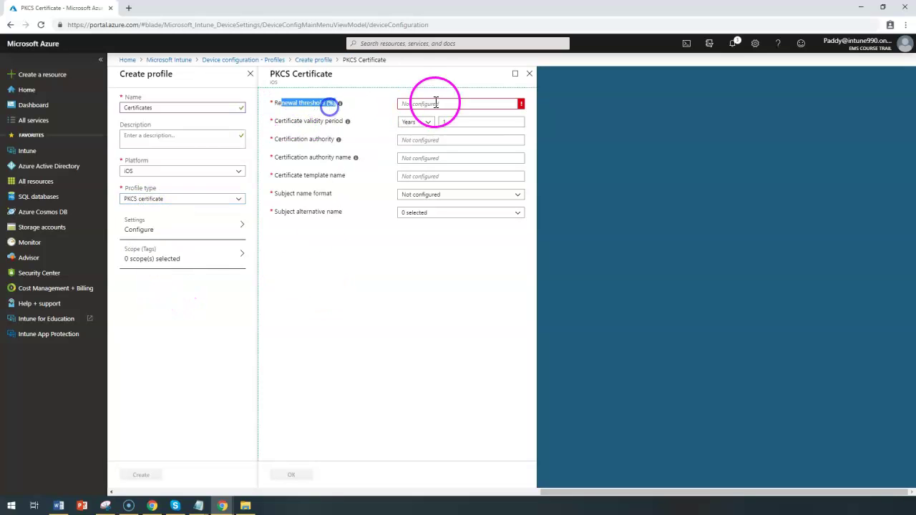
pyautogui.click(436, 103)
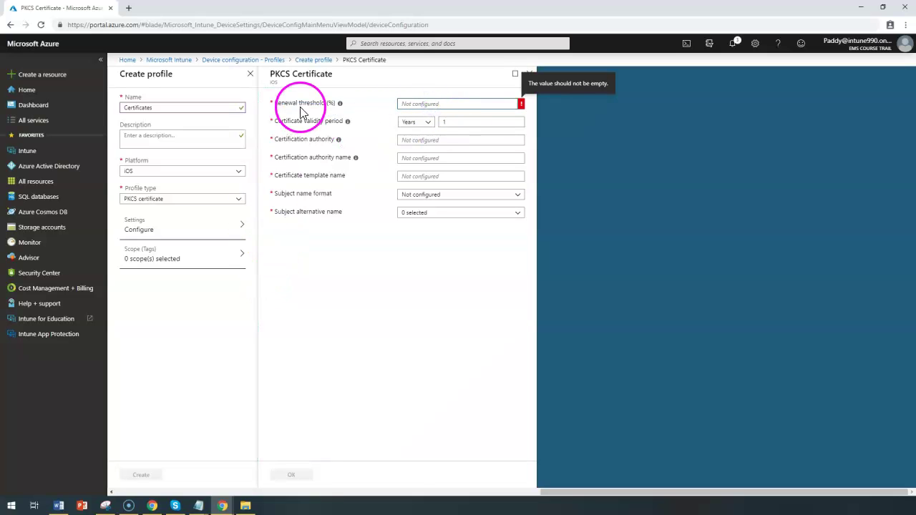
pyautogui.moveTo(276, 121); pyautogui.dragTo(329, 122)
pyautogui.click(284, 140)
pyautogui.moveTo(284, 140); pyautogui.dragTo(334, 144)
pyautogui.moveTo(282, 158); pyautogui.dragTo(323, 165)
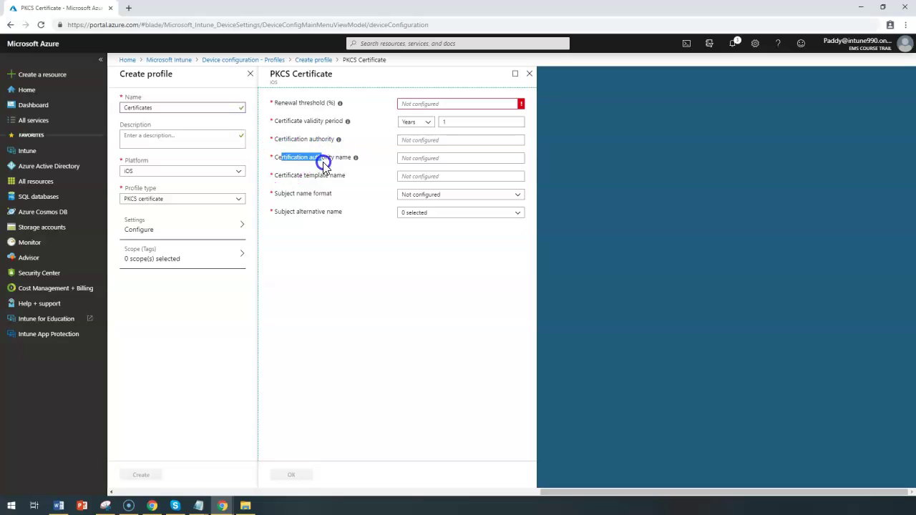
pyautogui.click(389, 302)
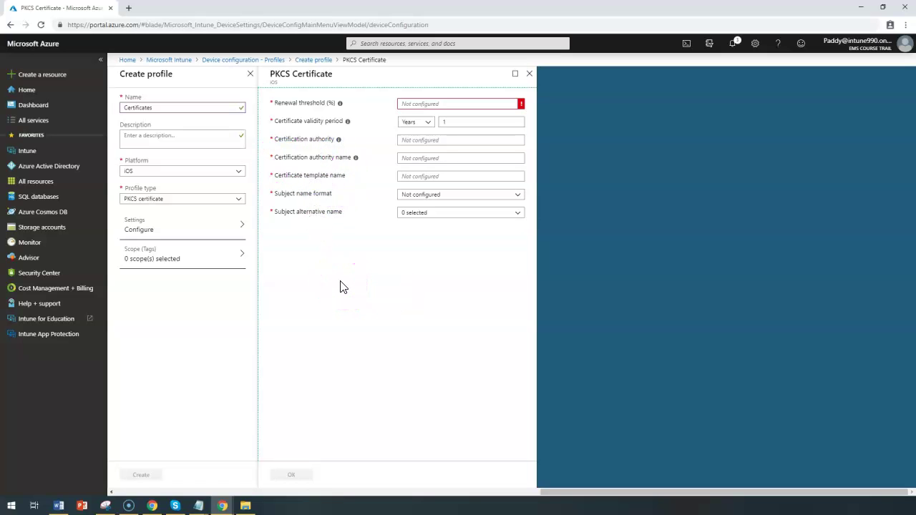
pyautogui.click(176, 198)
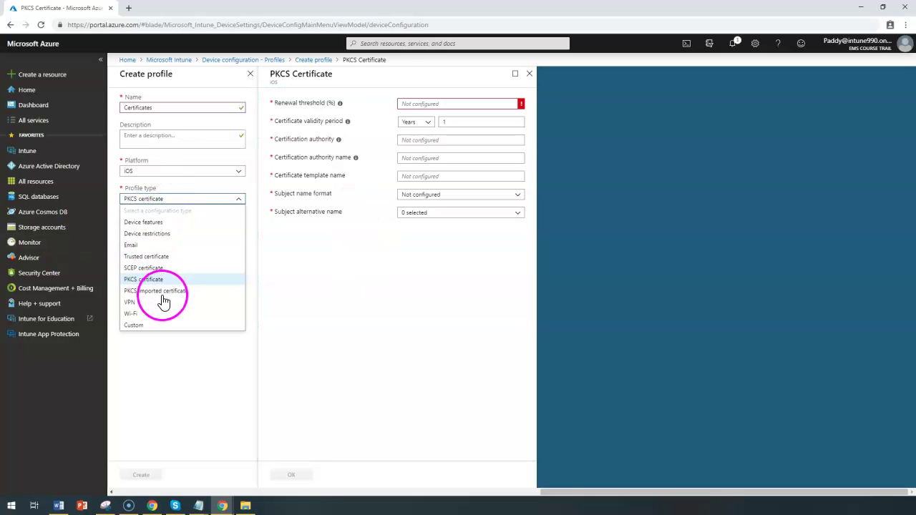
# Set profile type PKCS imported certificate with intended purpose S/MIME Signing and confirm with OK.
pyautogui.click(162, 293)
pyautogui.click(141, 221)
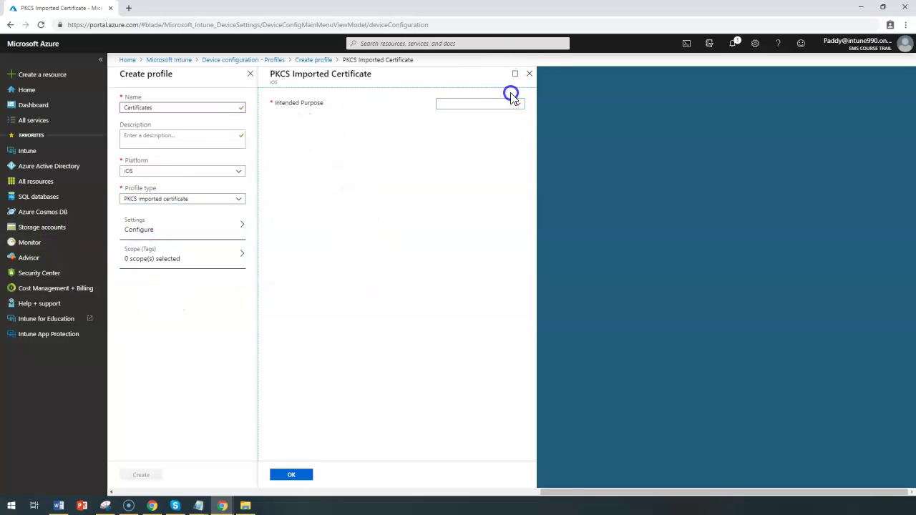
pyautogui.click(494, 107)
pyautogui.click(446, 135)
pyautogui.click(469, 107)
pyautogui.click(462, 141)
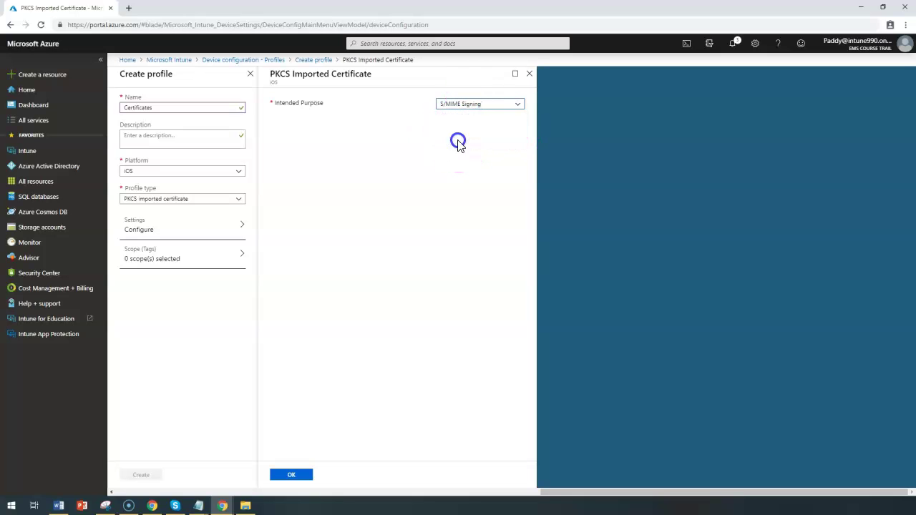
pyautogui.click(207, 233)
pyautogui.click(299, 474)
pyautogui.click(143, 199)
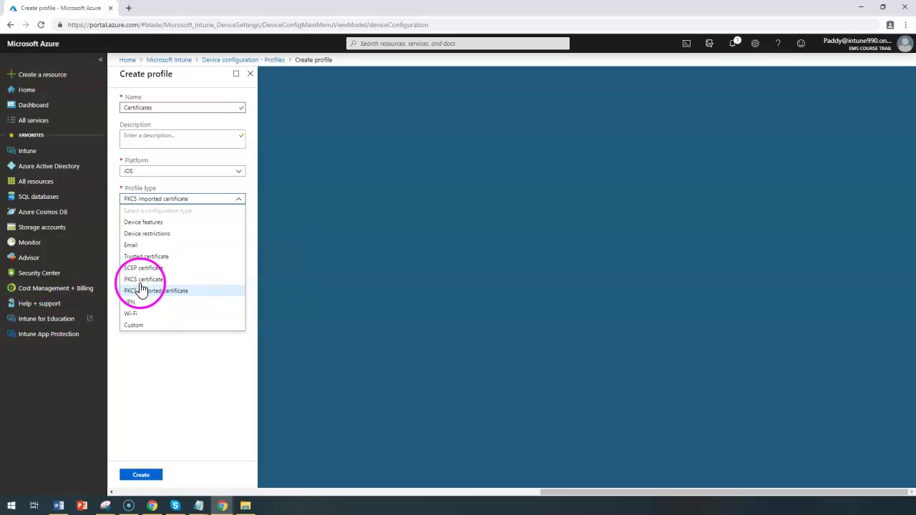
pyautogui.click(21, 491)
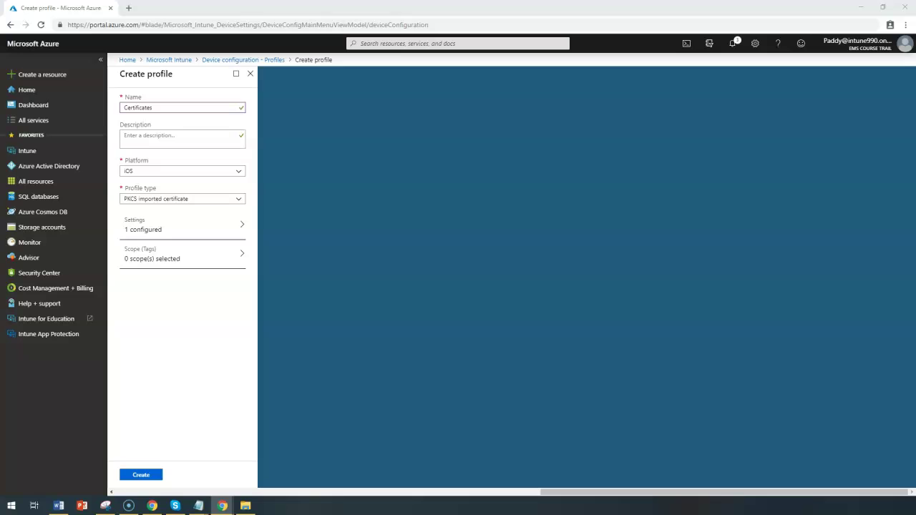
pyautogui.click(226, 60)
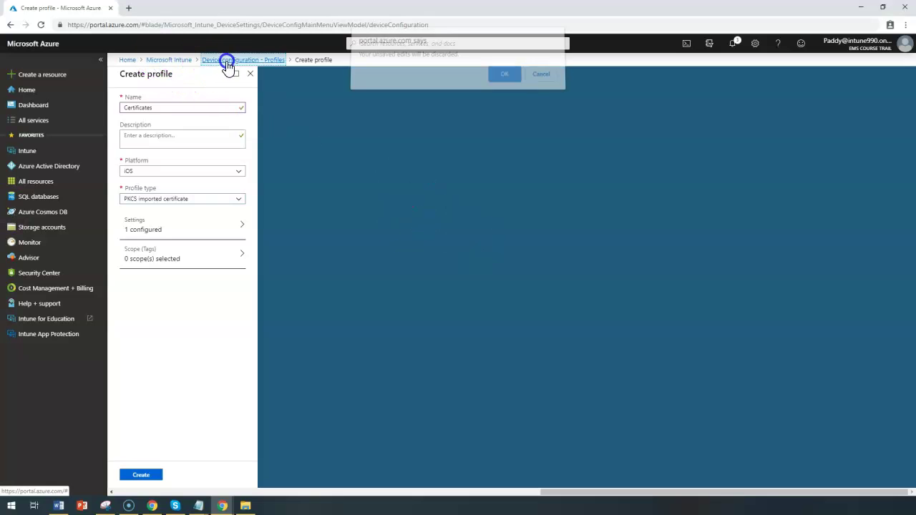
pyautogui.click(514, 75)
pyautogui.click(180, 60)
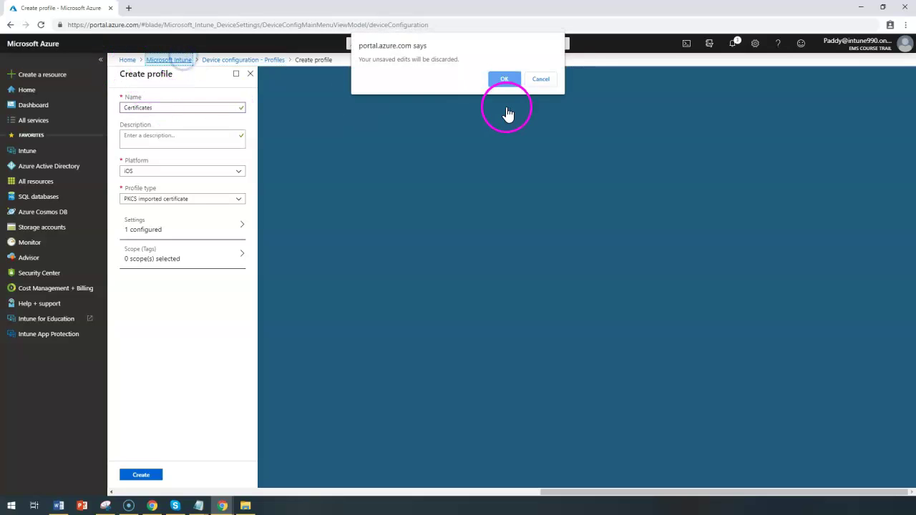
pyautogui.click(499, 83)
pyautogui.click(172, 203)
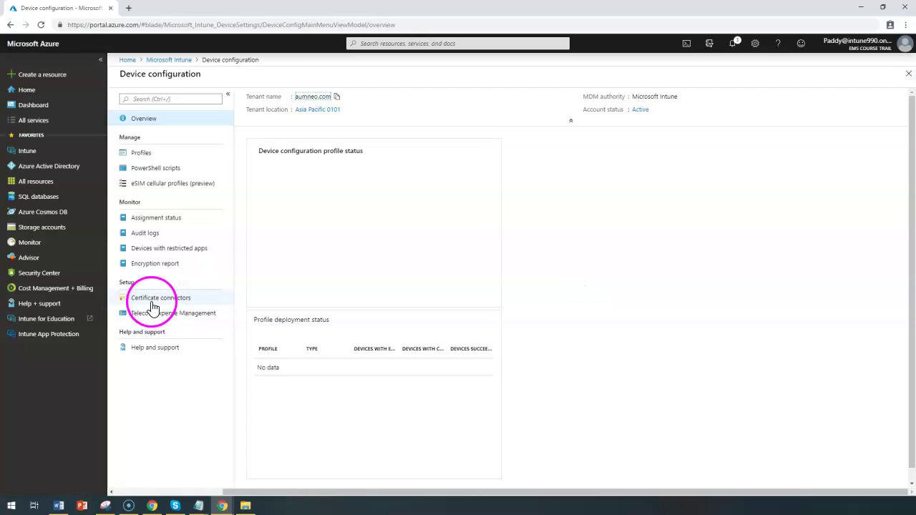
pyautogui.click(153, 299)
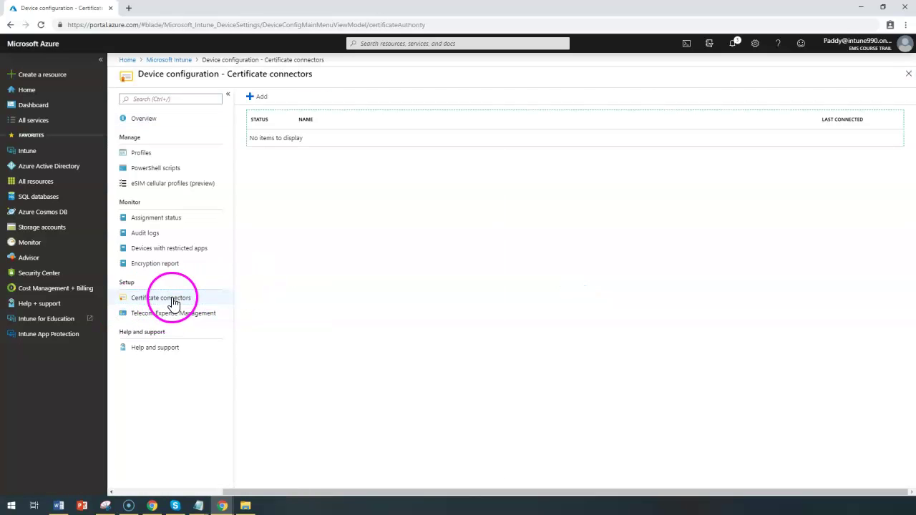
pyautogui.click(250, 96)
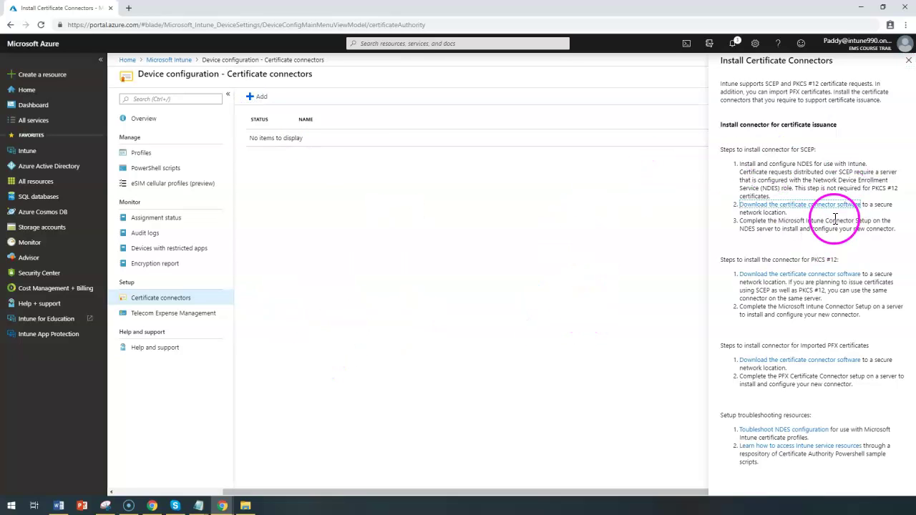
pyautogui.moveTo(747, 164); pyautogui.dragTo(894, 184)
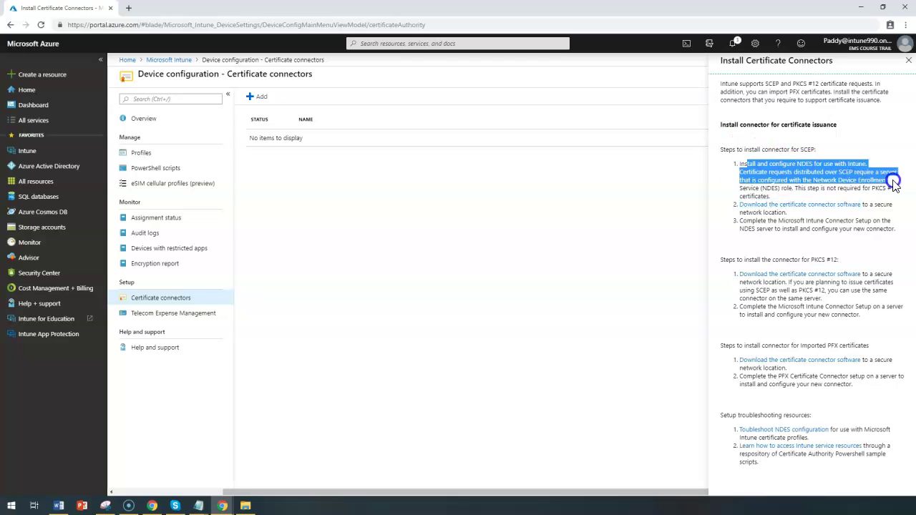
pyautogui.moveTo(749, 298); pyautogui.dragTo(836, 282)
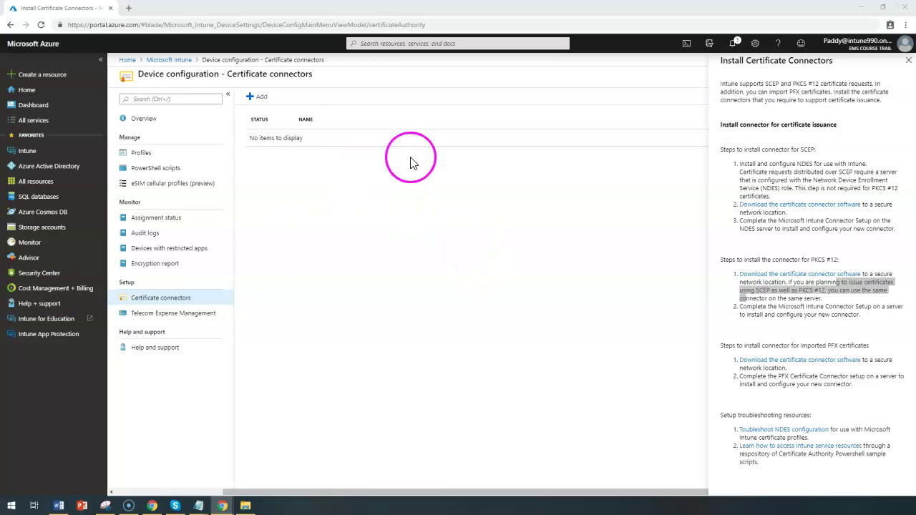
pyautogui.click(254, 91)
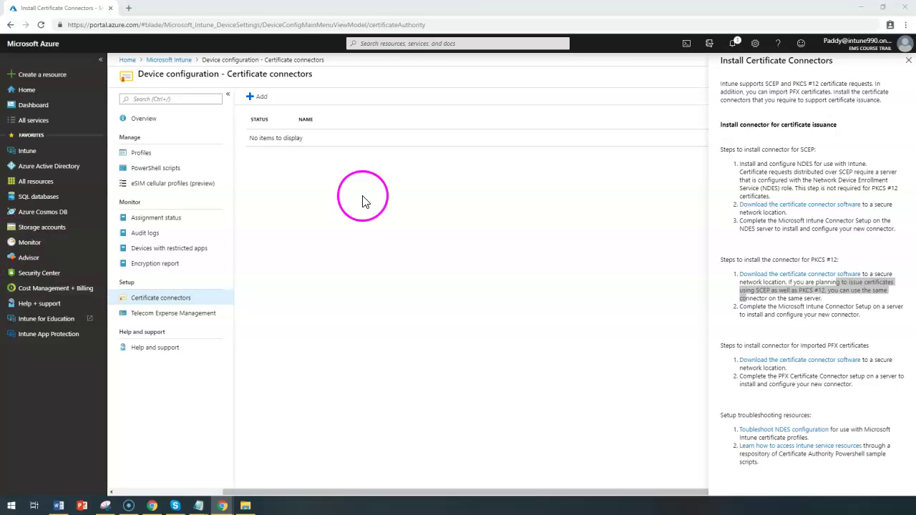
# Start a new profile via Intune > Device configuration > Profiles > Create profile.
pyautogui.click(176, 60)
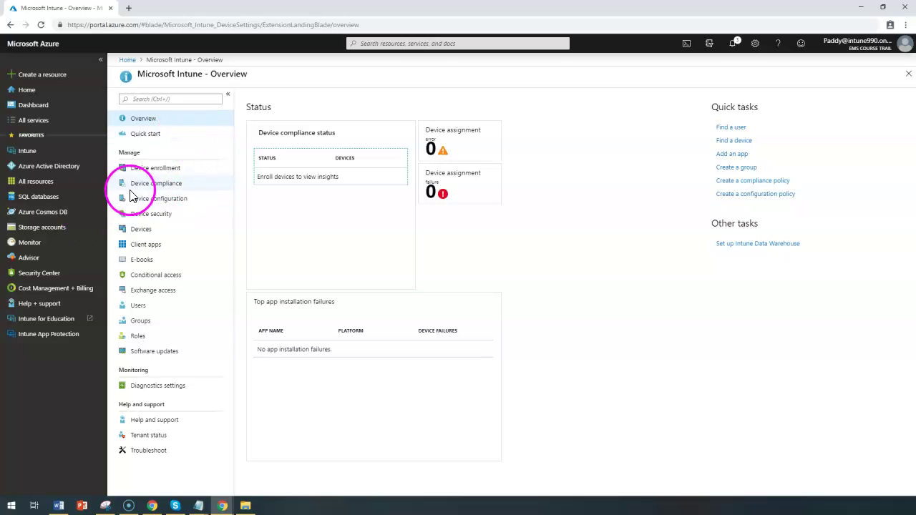
pyautogui.click(172, 199)
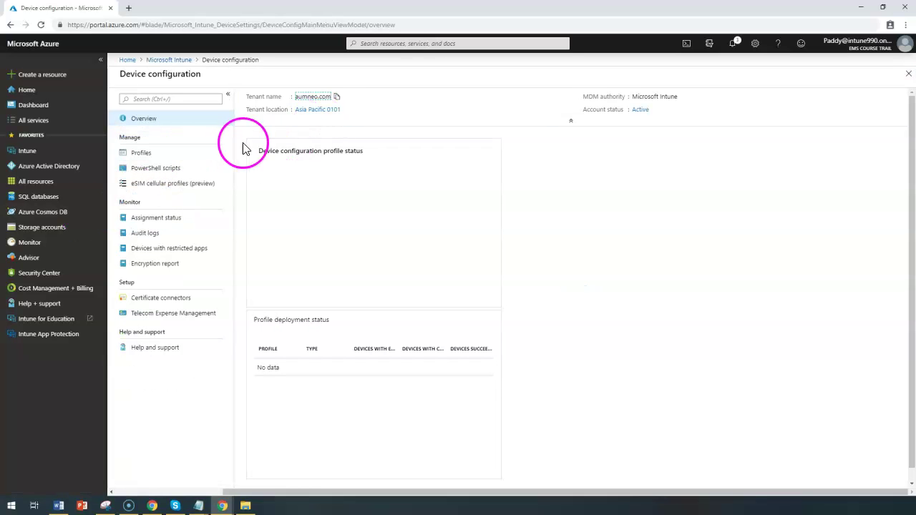
pyautogui.click(141, 153)
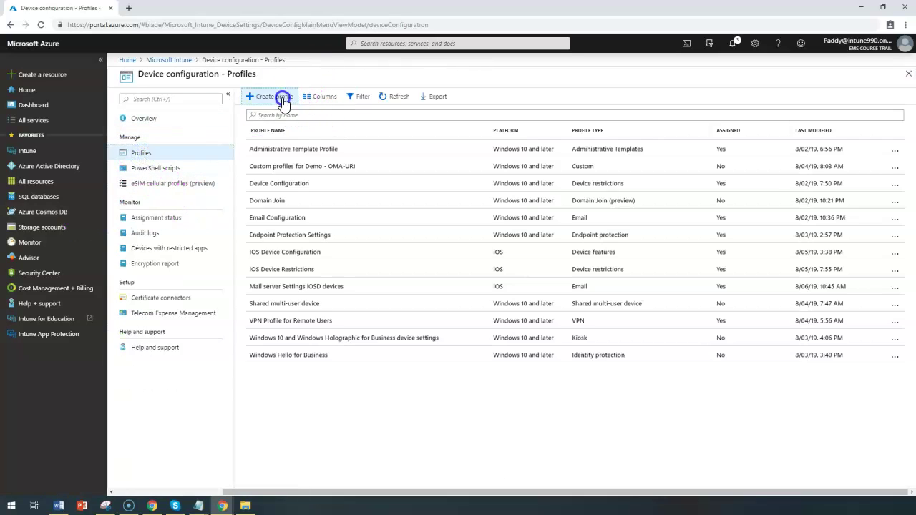
pyautogui.click(275, 96)
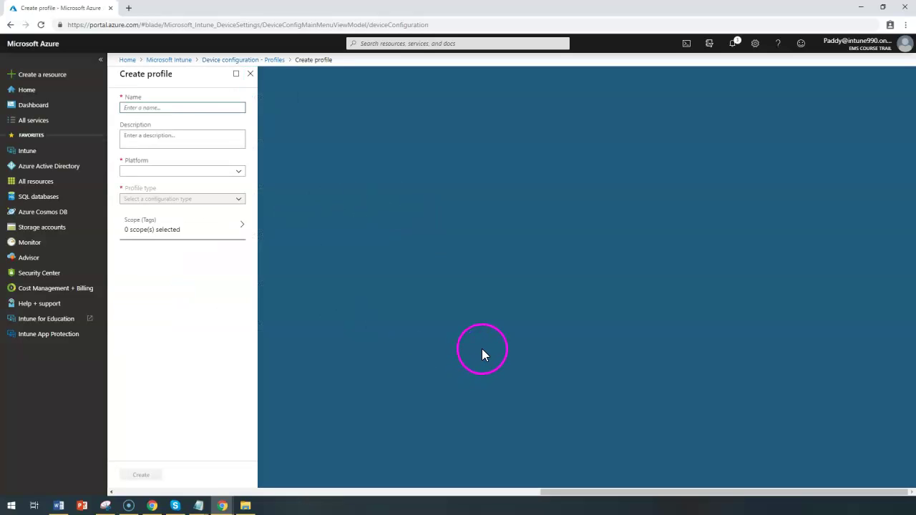
# Name the profile 'root', with platform iOS and profile type Trusted certificate.
pyautogui.write('root')
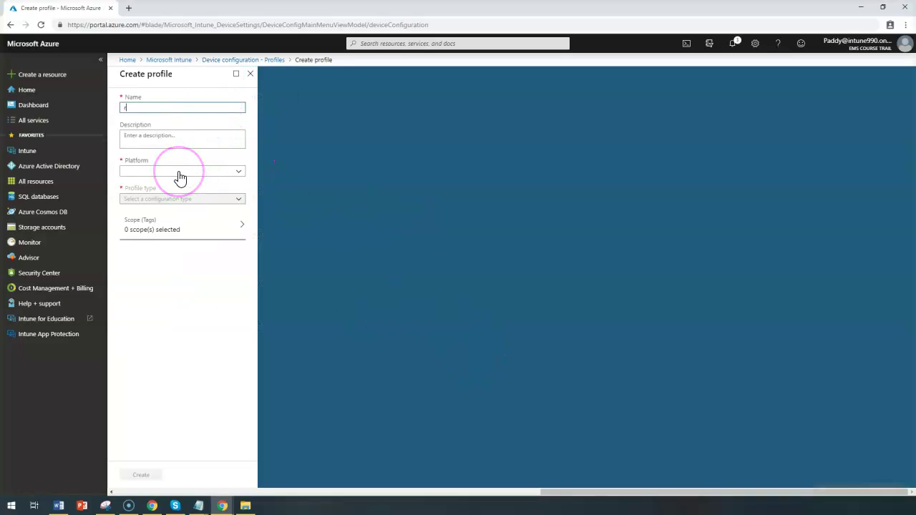
pyautogui.click(153, 175)
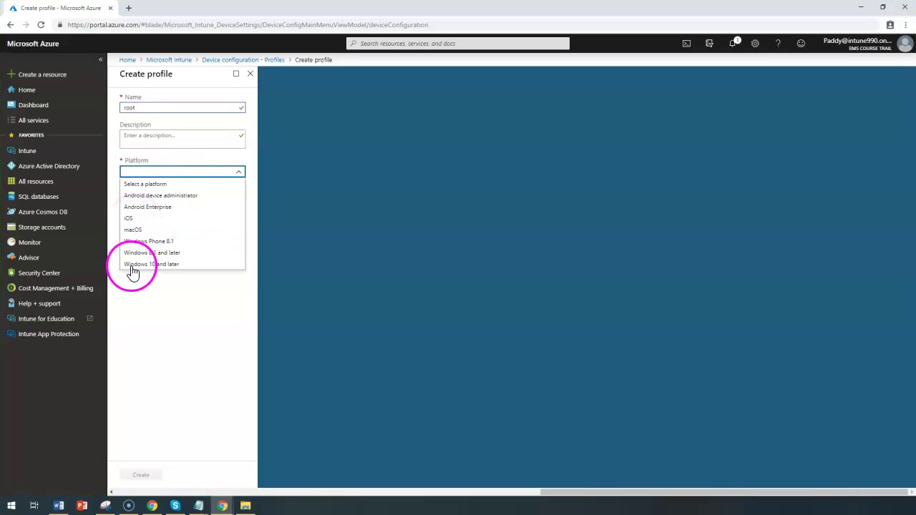
pyautogui.click(134, 219)
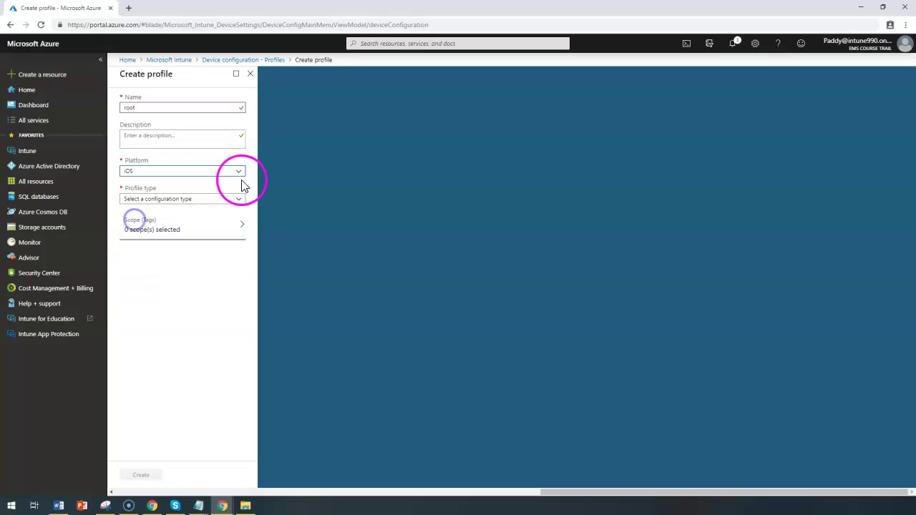
pyautogui.click(183, 199)
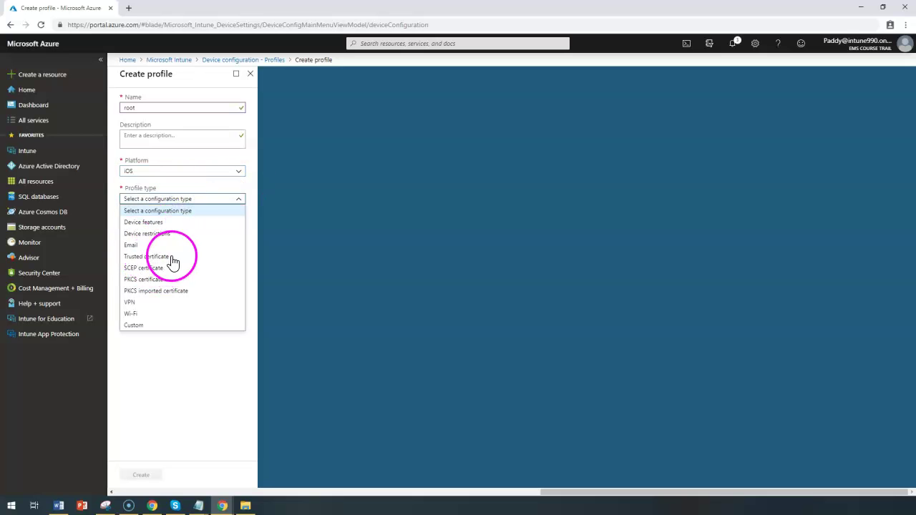
pyautogui.click(170, 257)
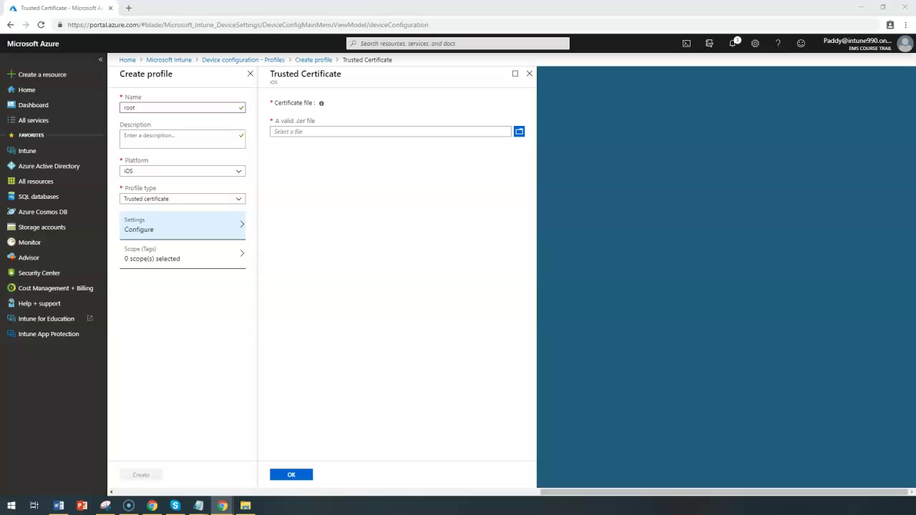
# Keep iOS as the platform and change the profile type to PKCS certificate.
pyautogui.click(165, 174)
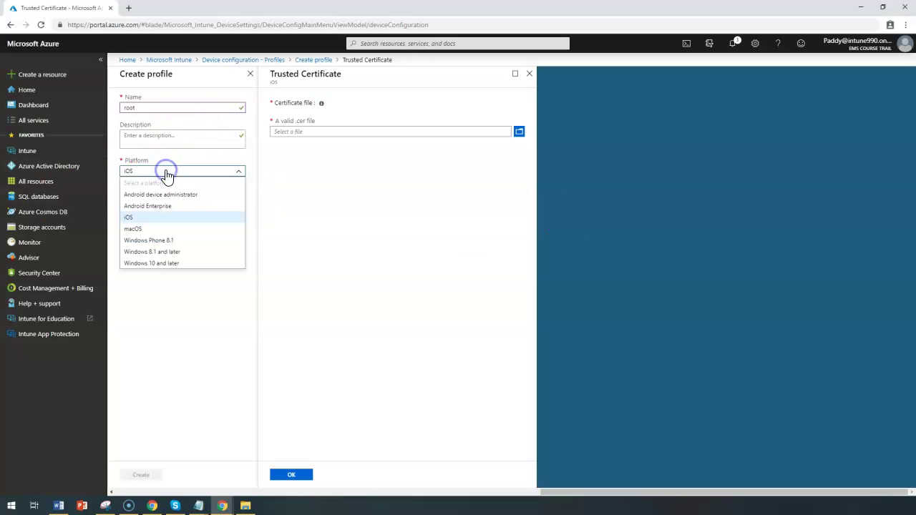
pyautogui.click(153, 408)
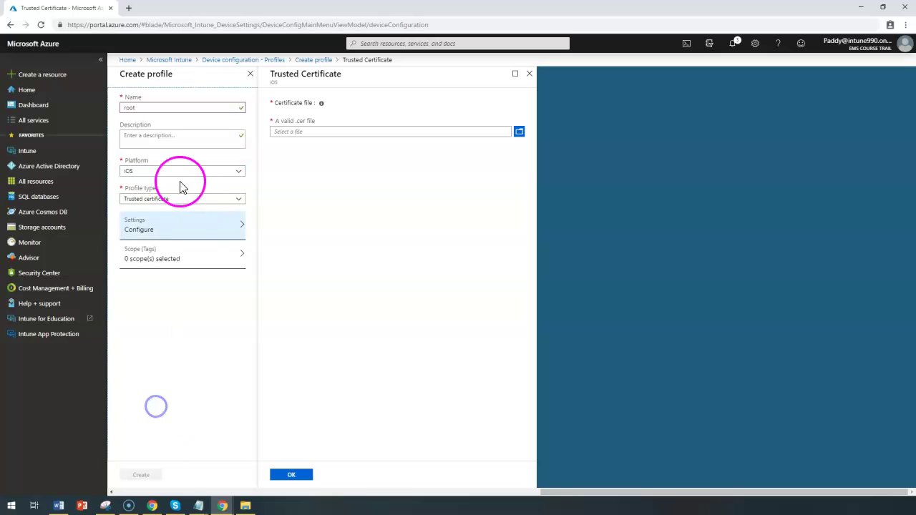
pyautogui.click(150, 203)
pyautogui.click(150, 280)
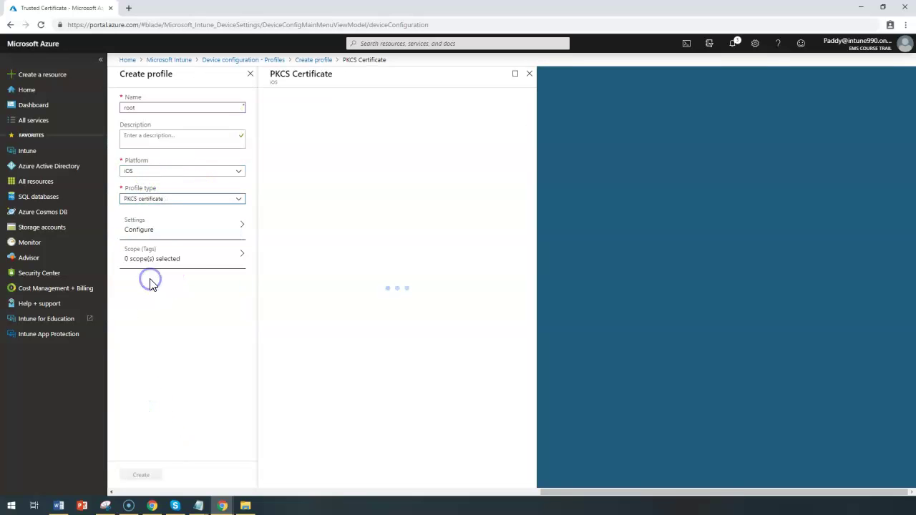
# Enter a renewal threshold of 20 percent.
pyautogui.click(273, 104)
pyautogui.moveTo(273, 104); pyautogui.dragTo(328, 100)
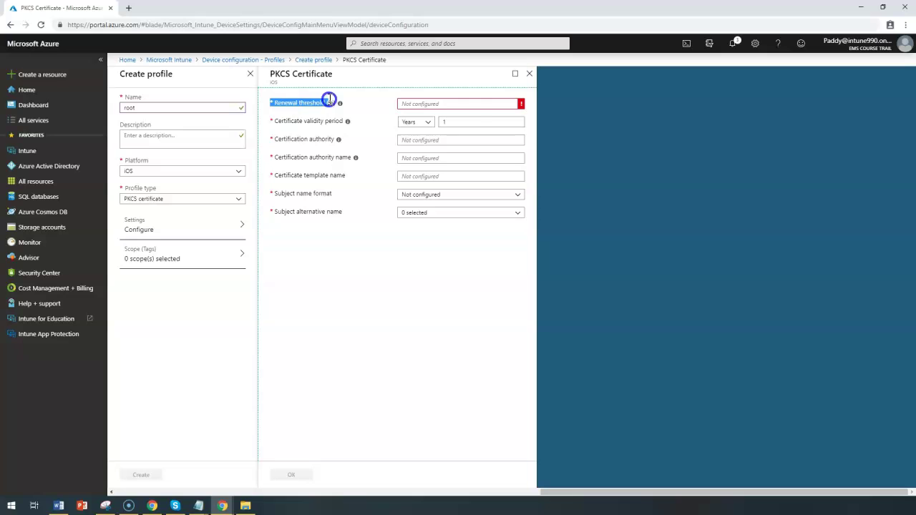
pyautogui.click(413, 103)
pyautogui.write('20')
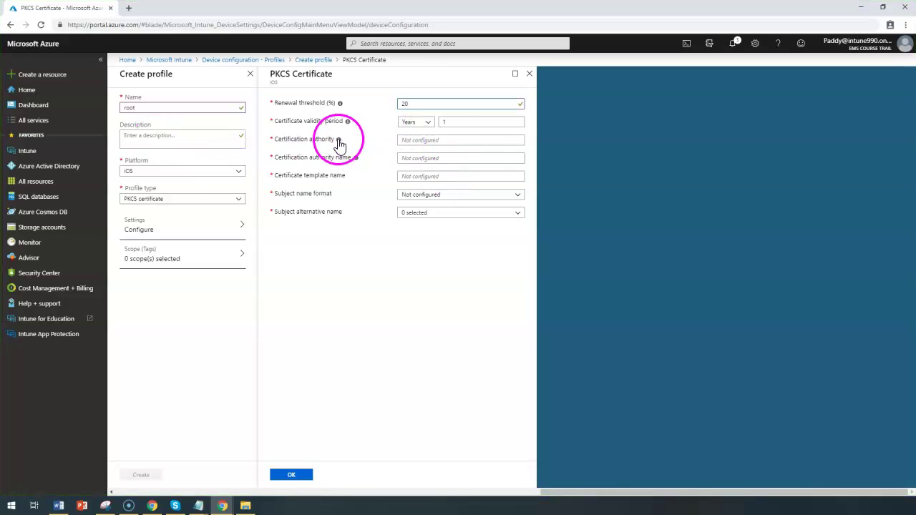
# Review the validity period unit, leaving Years, and the other required certificate settings.
pyautogui.click(456, 122)
pyautogui.click(424, 129)
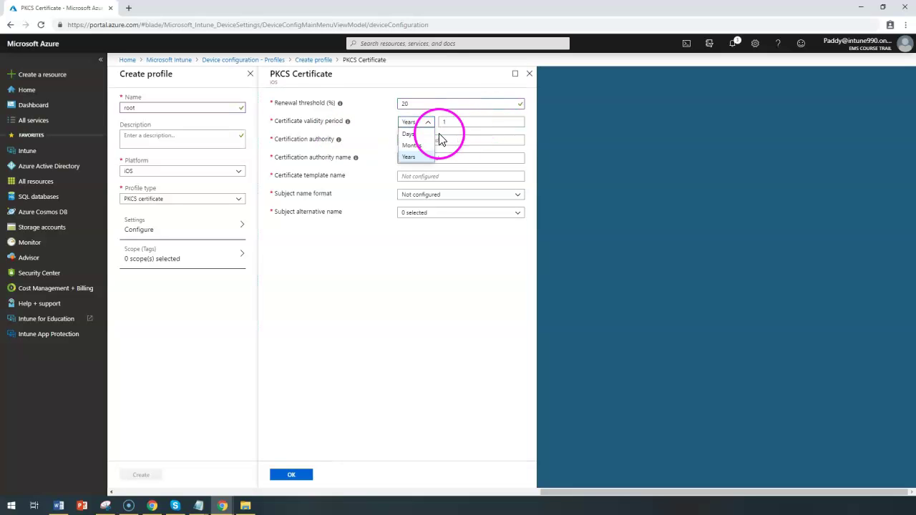
pyautogui.click(304, 139)
pyautogui.moveTo(306, 121); pyautogui.dragTo(318, 212)
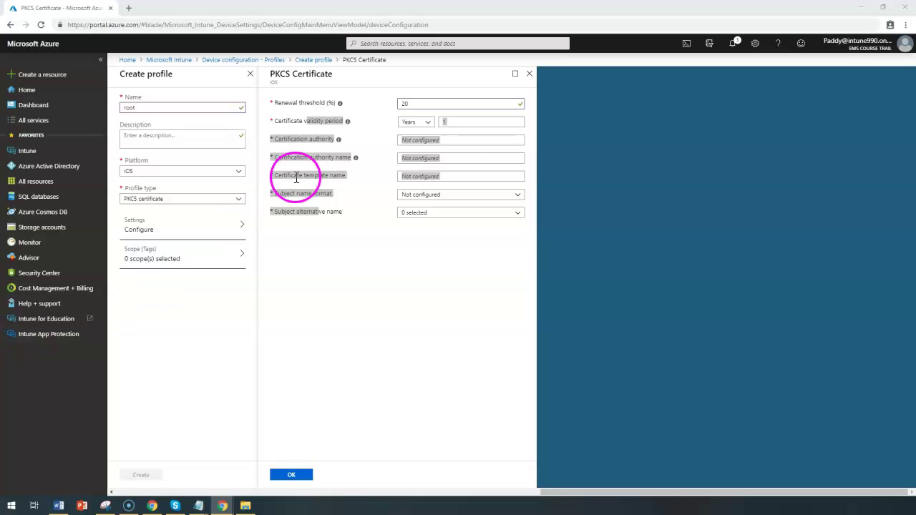
pyautogui.click(331, 188)
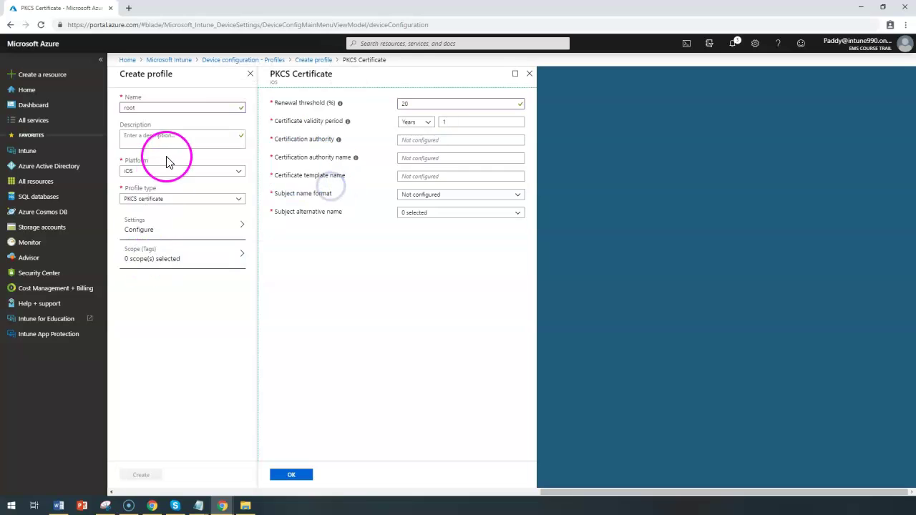
pyautogui.click(168, 198)
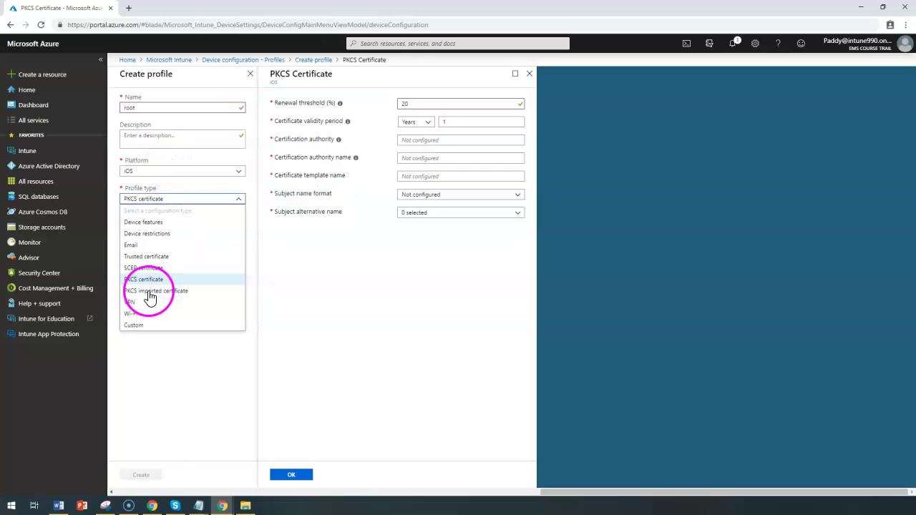
# Switch the root profile type to PKCS imported certificate and list its Intended Purpose choices.
pyautogui.click(147, 292)
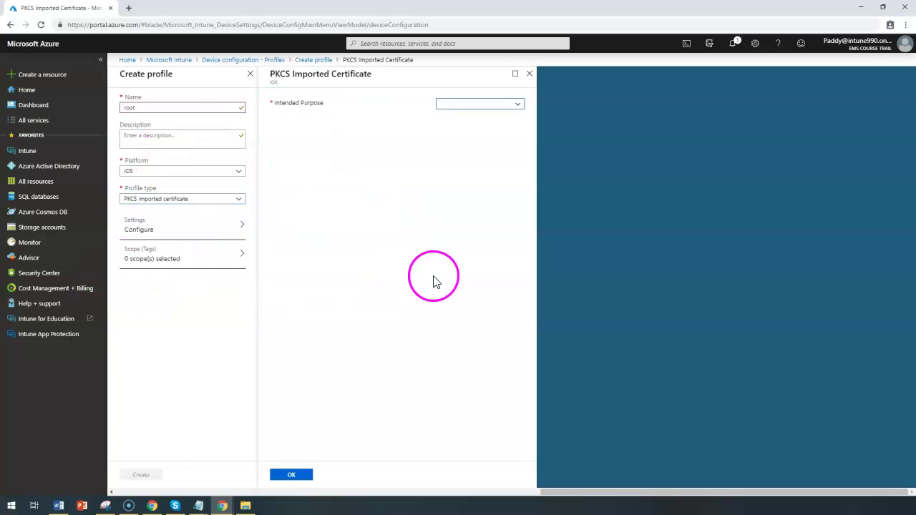
pyautogui.click(478, 108)
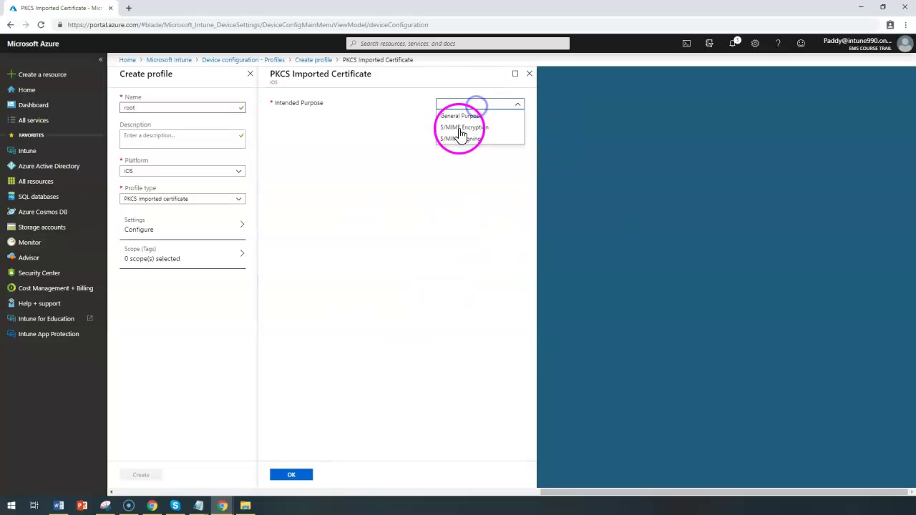